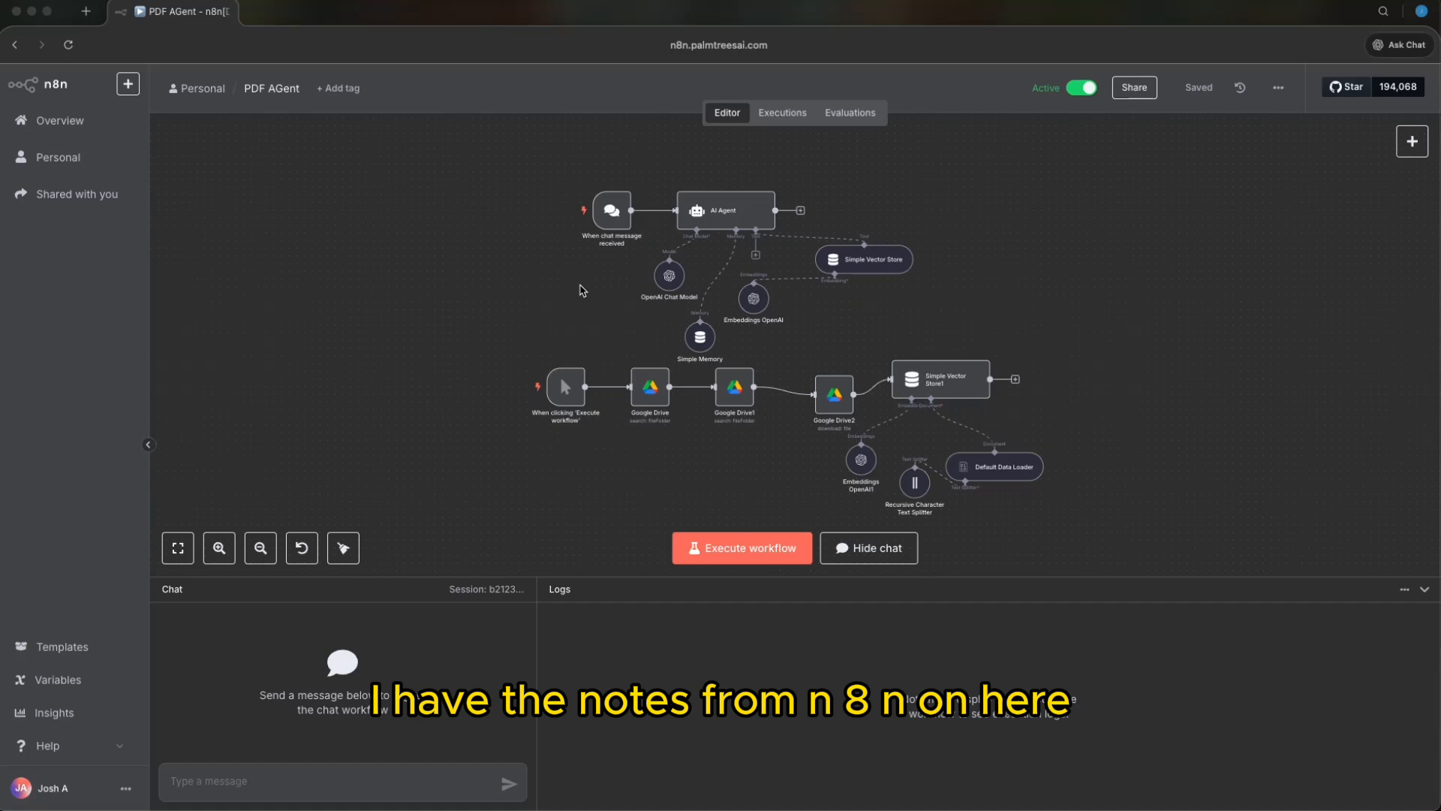
Nudge the Simple Memory node slightly upward beneath the AI Agent node.
scroll(580, 291, up, 5)
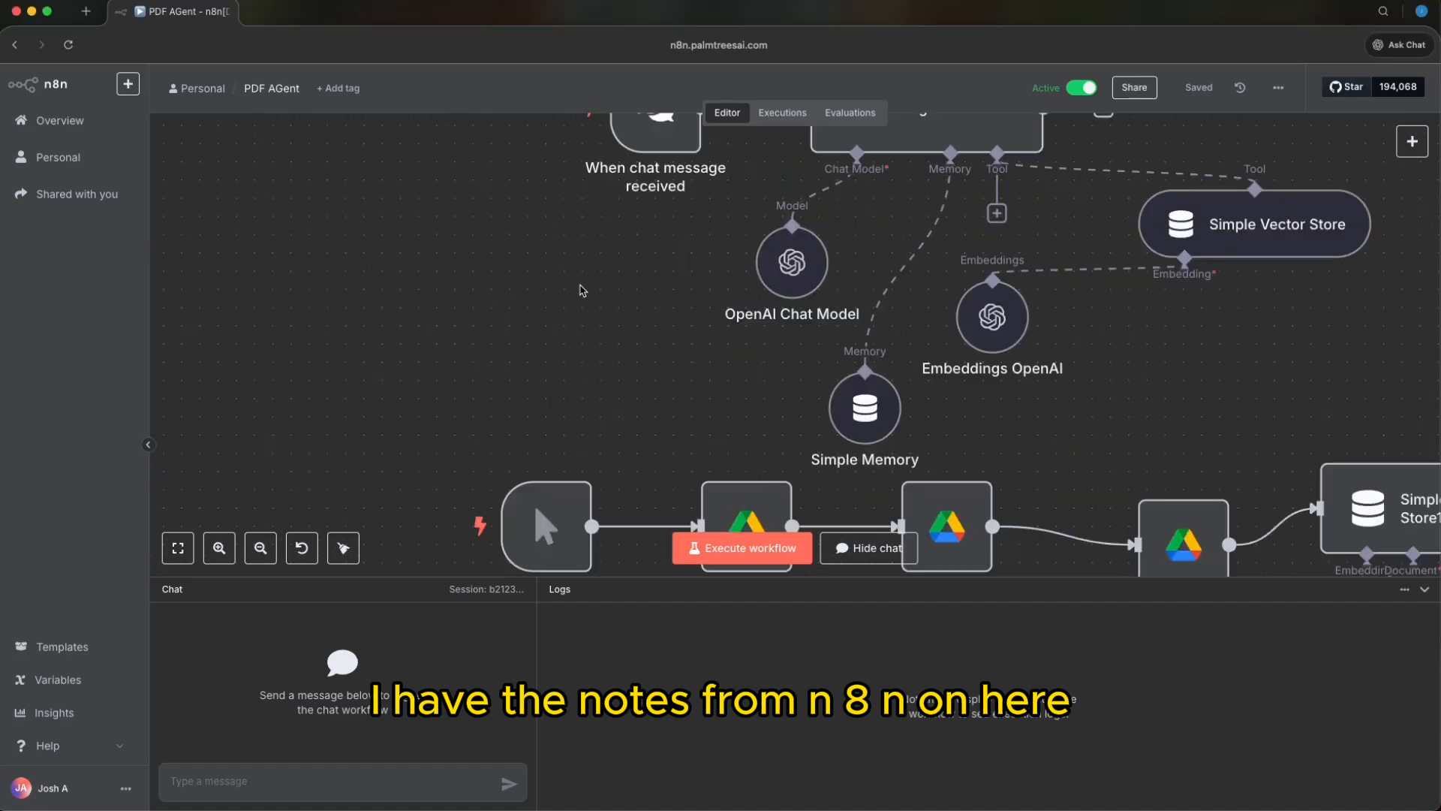
scroll(675, 237, down, 2)
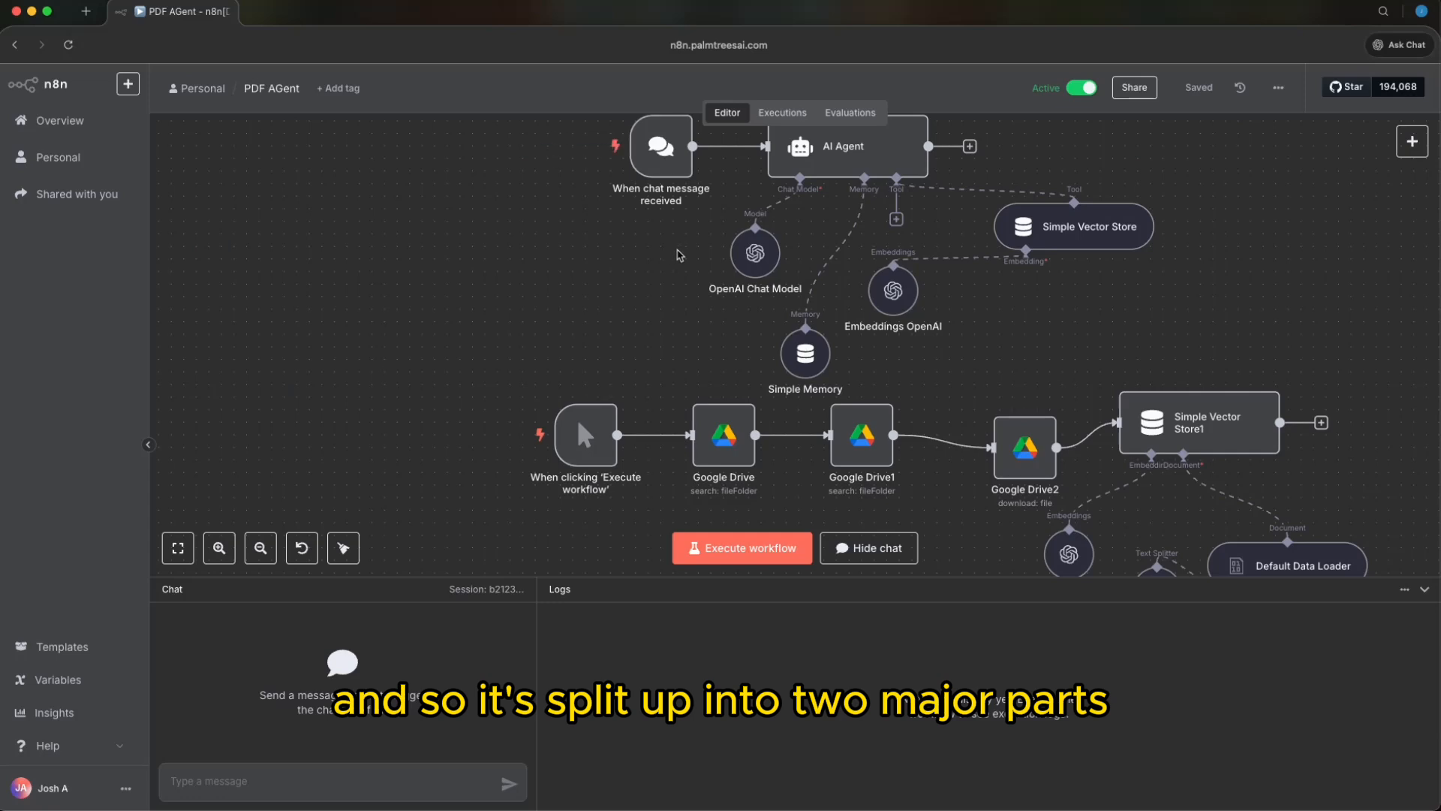
scroll(608, 333, down, 1)
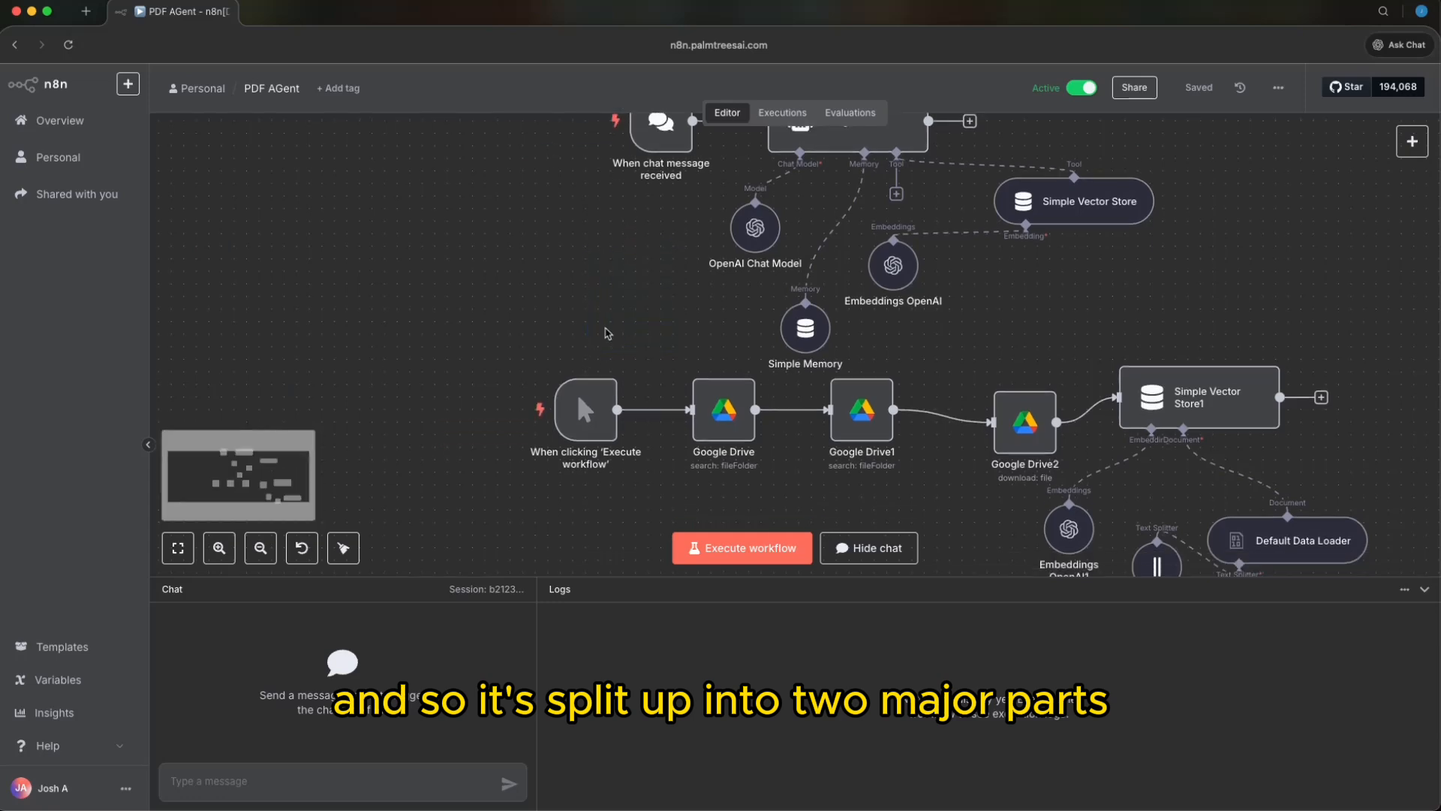
scroll(807, 433, up, 2)
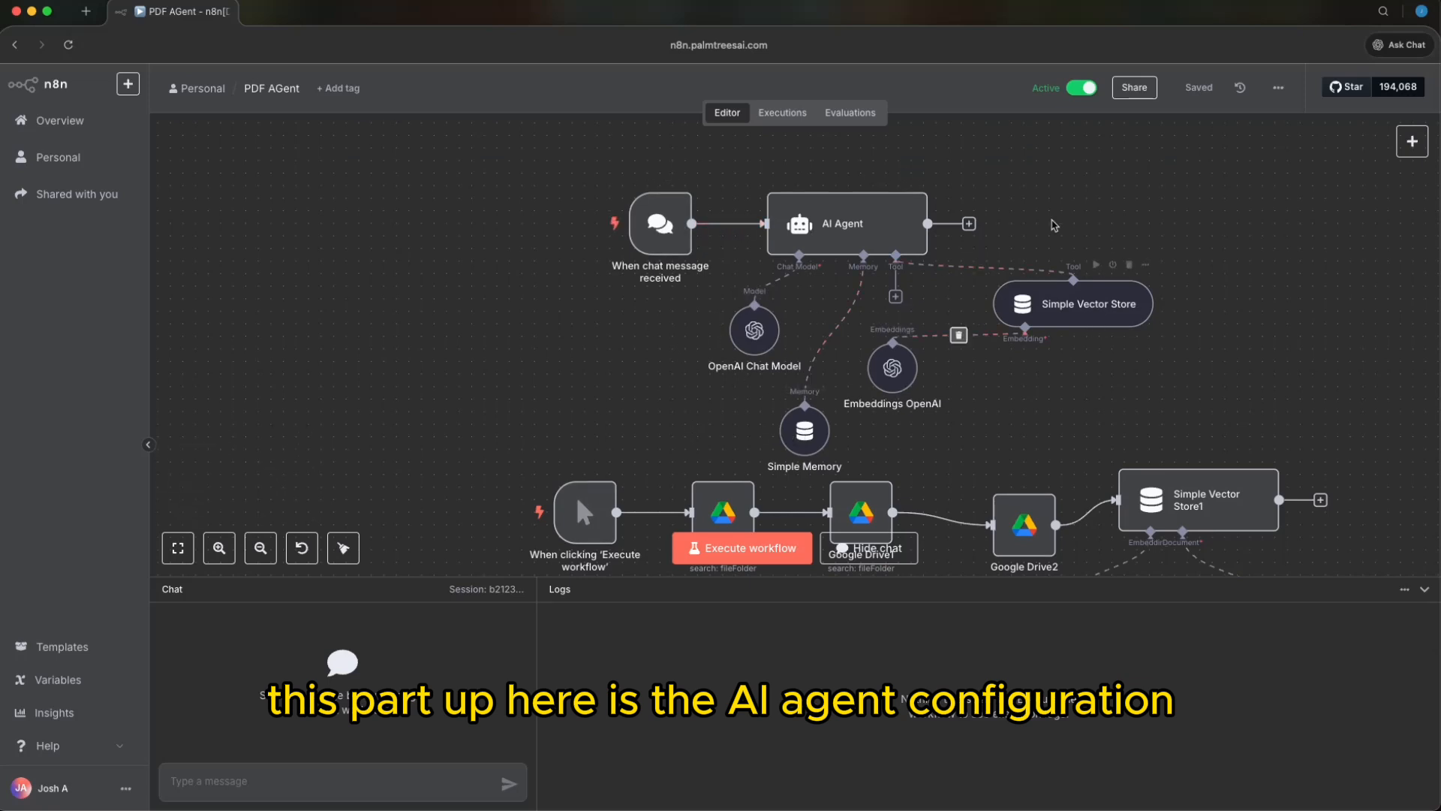
drag(805, 437, 804, 421)
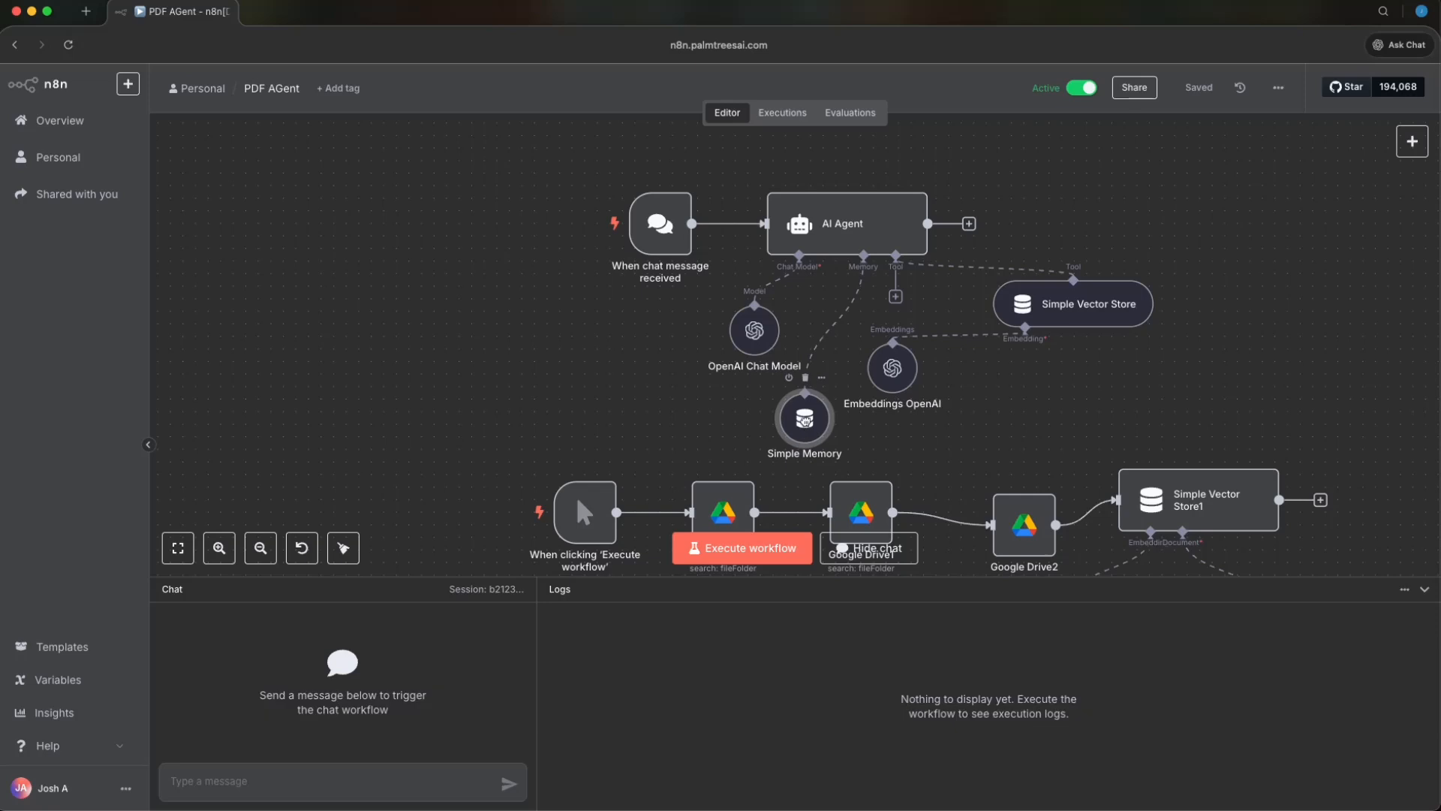
Review the PDF retrieval branch and the parameters of the 'When chat message received' trigger, then return to the canvas.
scroll(707, 365, down, 3)
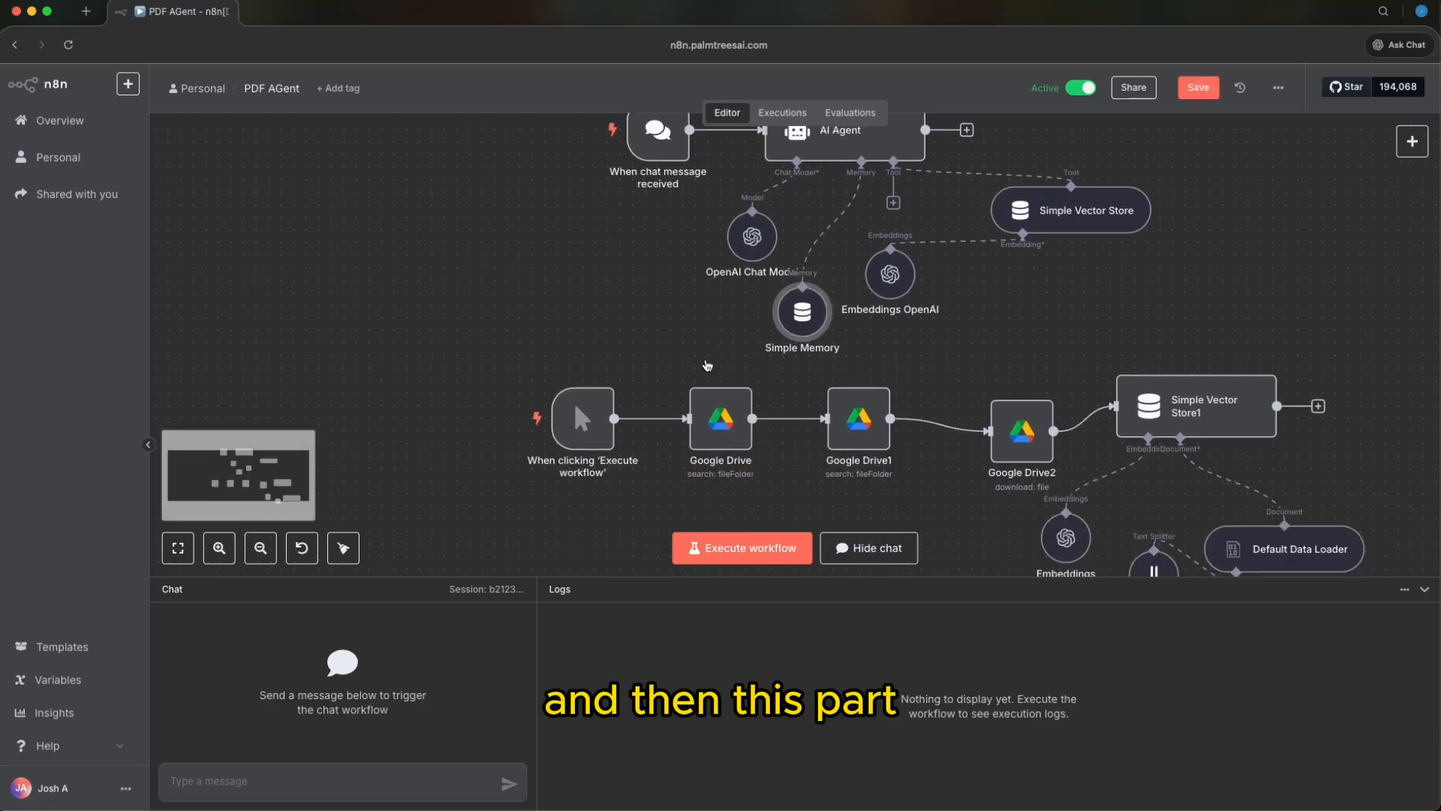
scroll(570, 391, down, 3)
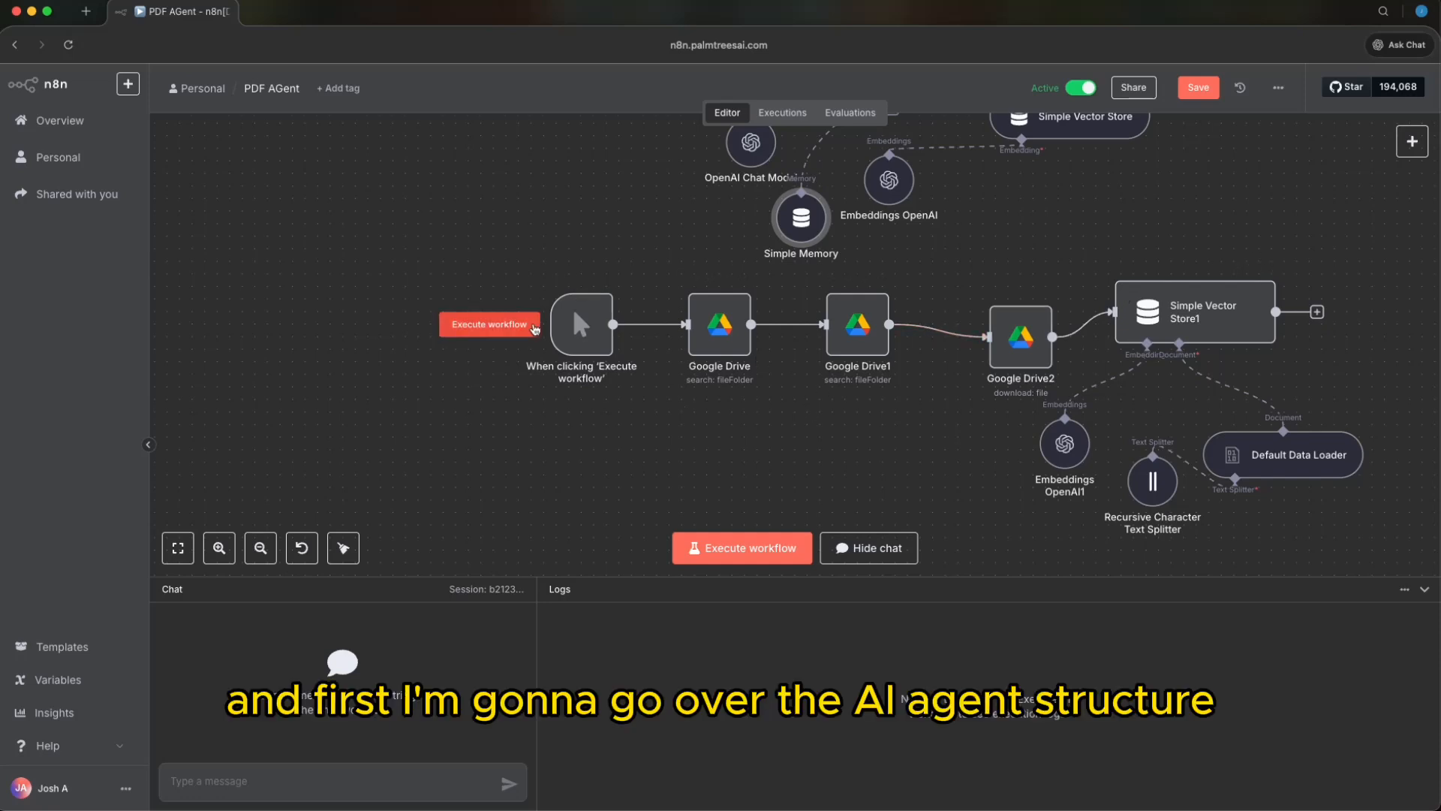
scroll(535, 329, up, 3)
scroll(535, 329, up, 5)
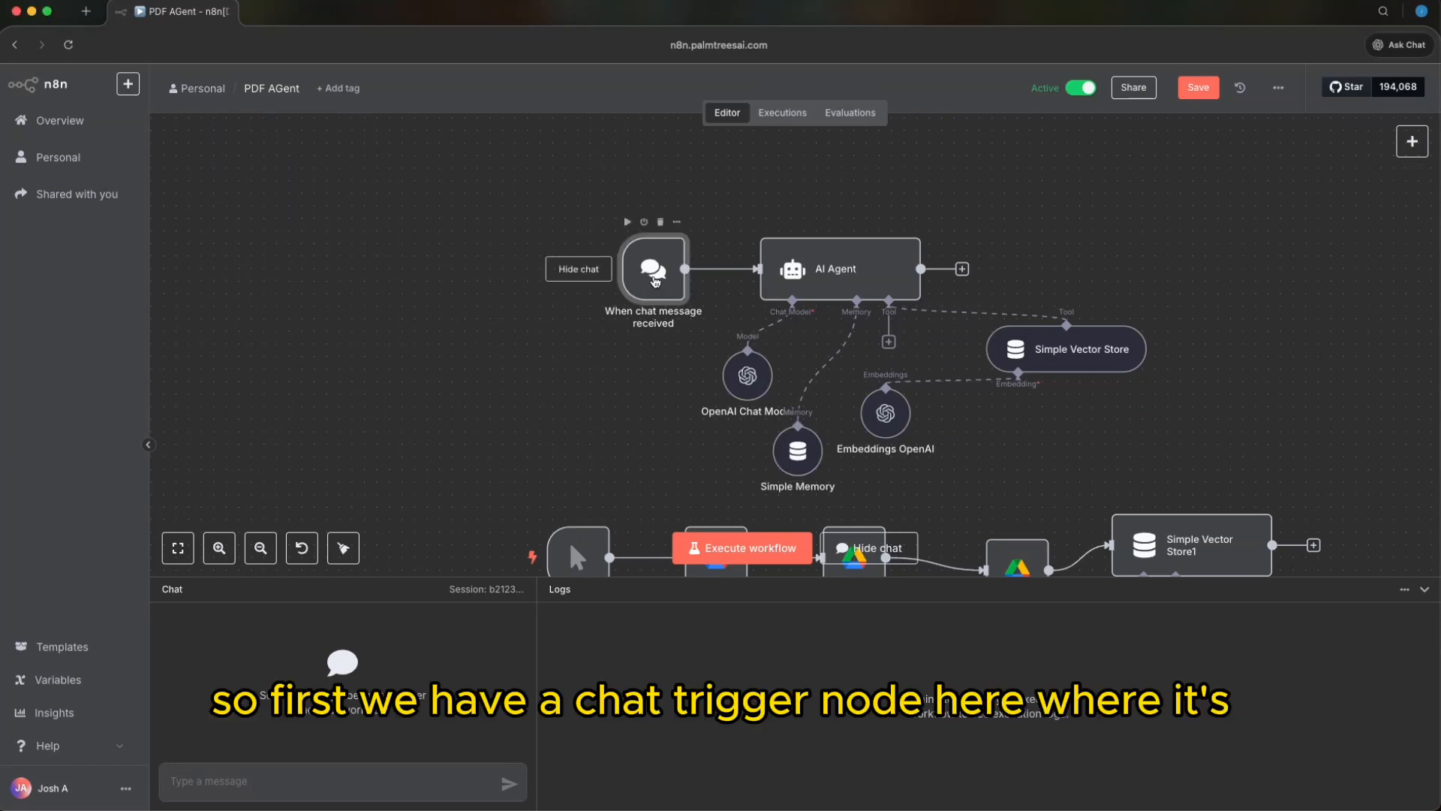
double_click(655, 280)
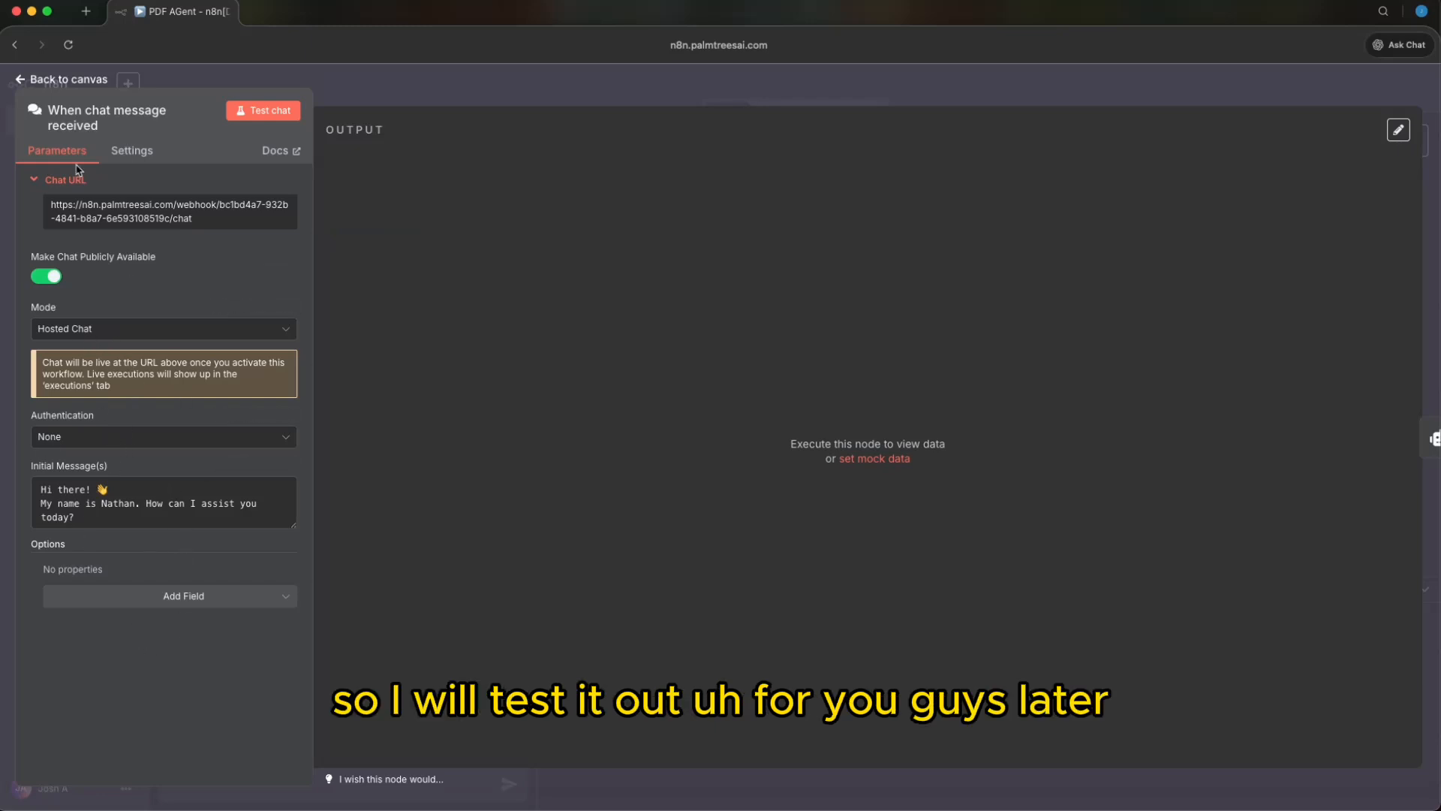
click(335, 57)
click(331, 84)
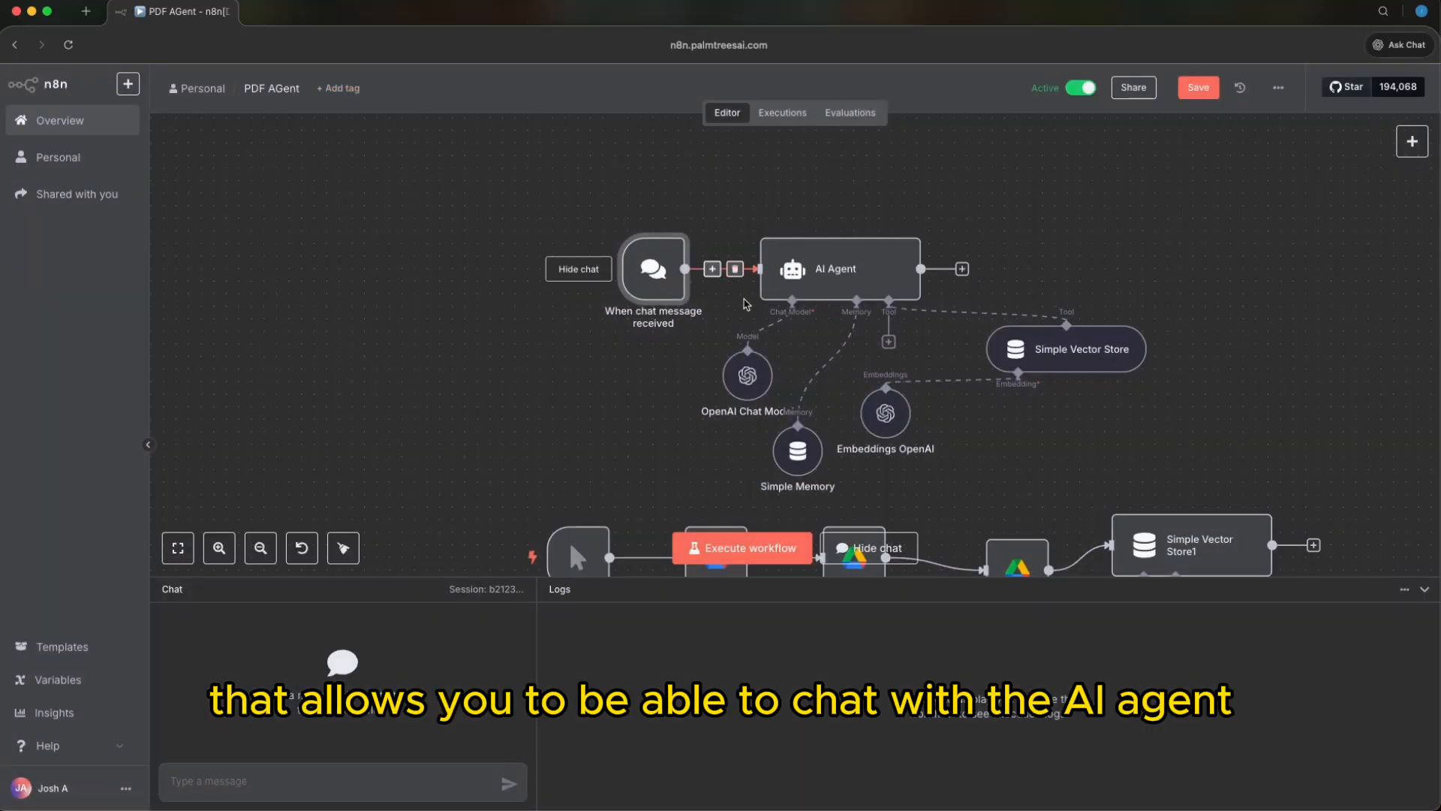
Inspect the AI Agent node's parameters and its connected OpenAI Chat Model settings, and return to the canvas.
click(821, 272)
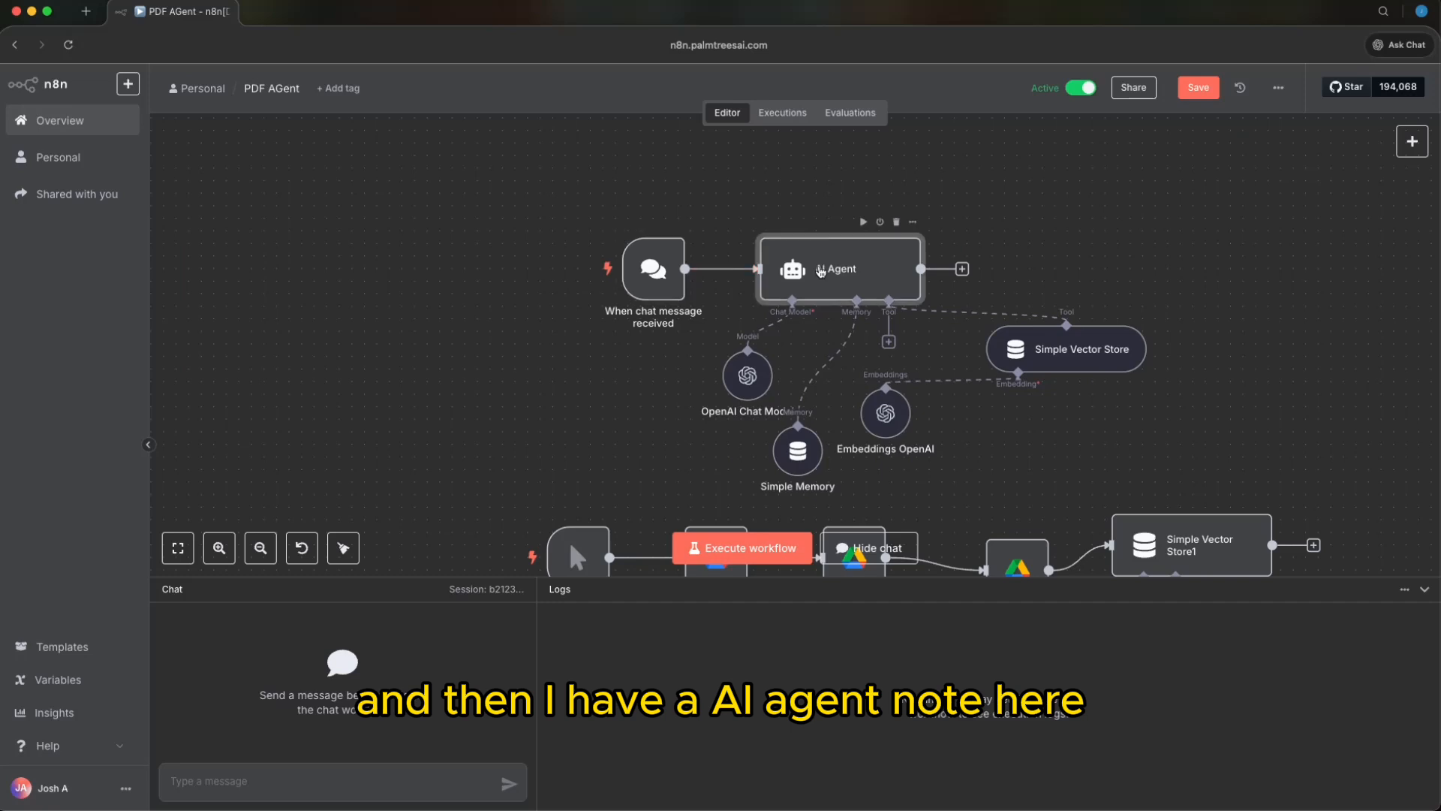
double_click(820, 271)
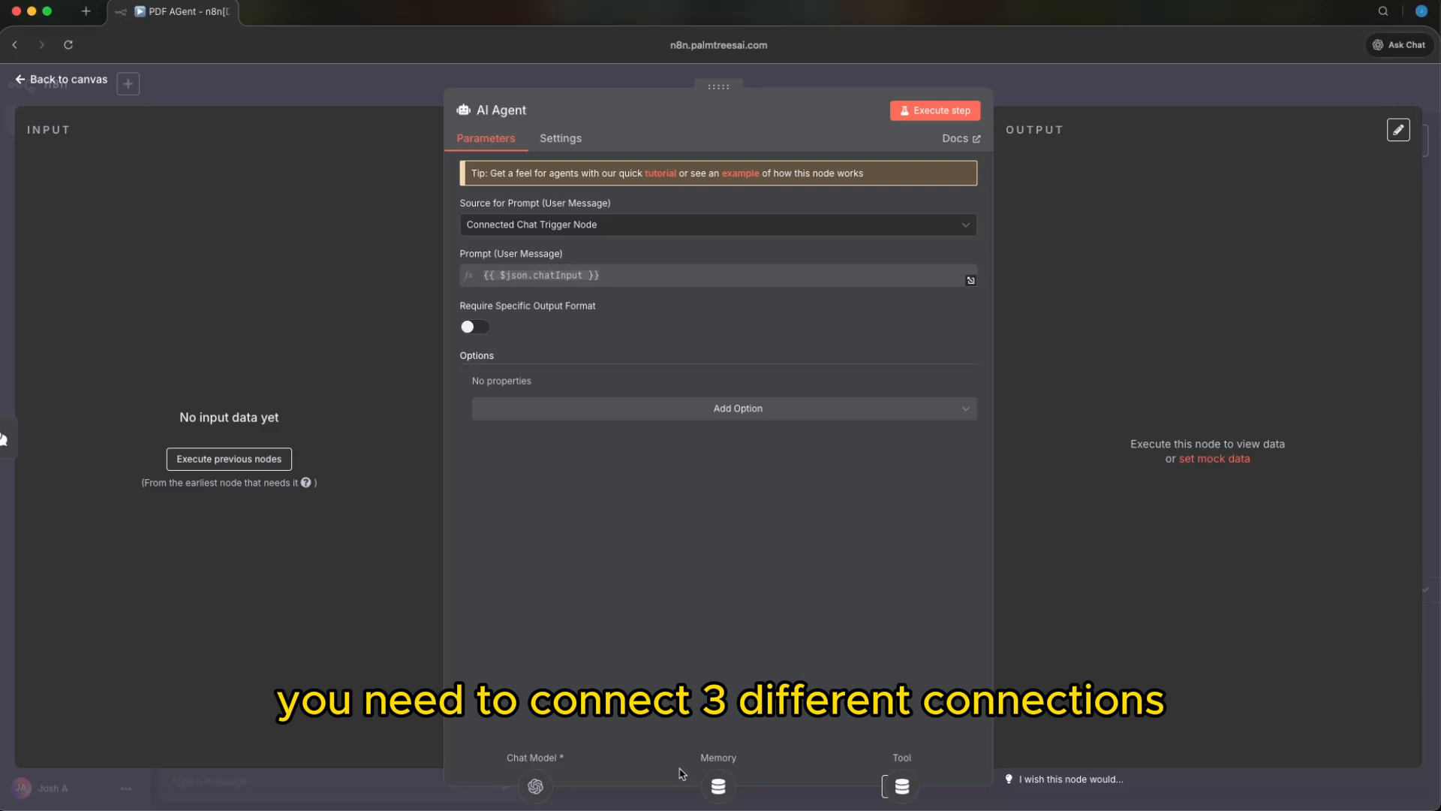
click(548, 785)
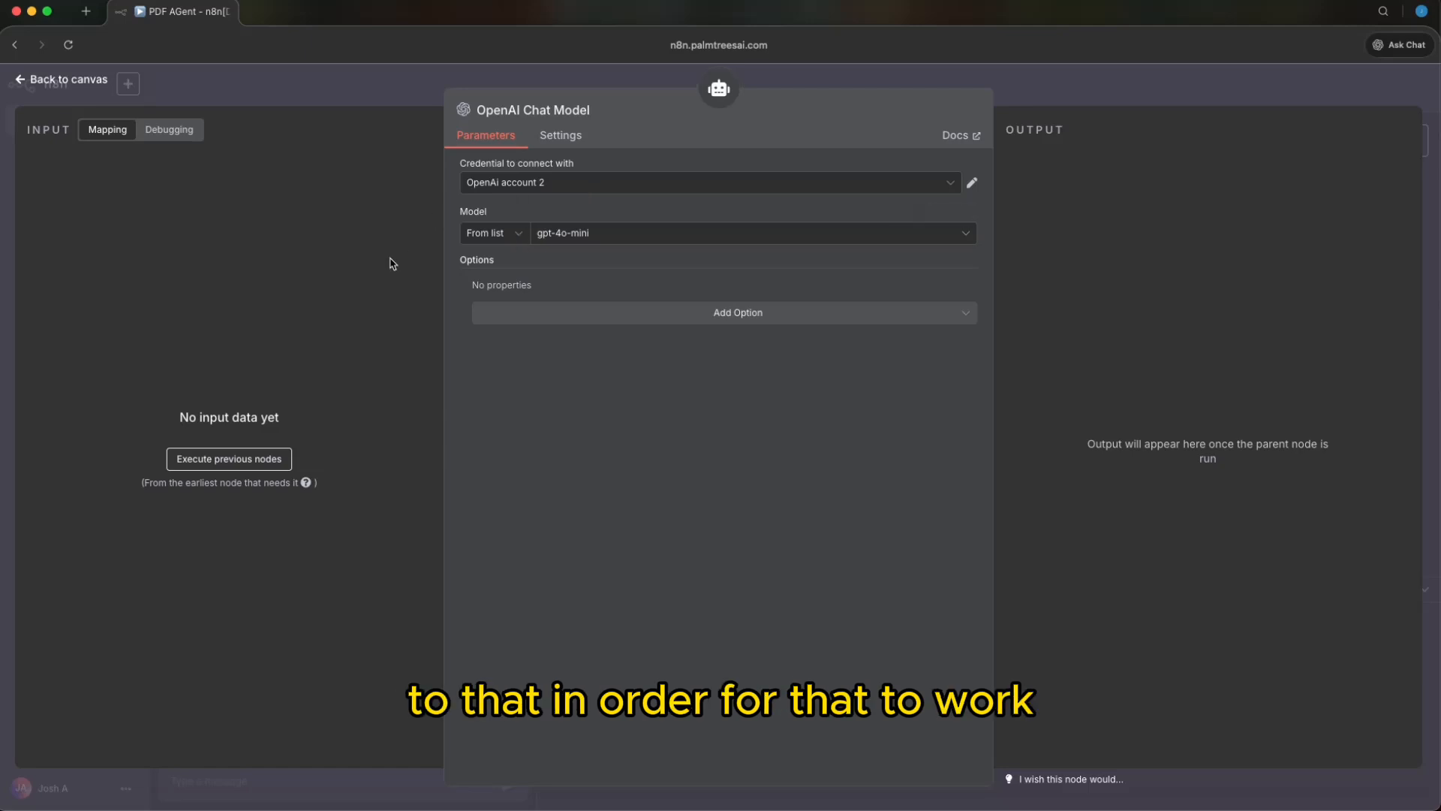
click(401, 78)
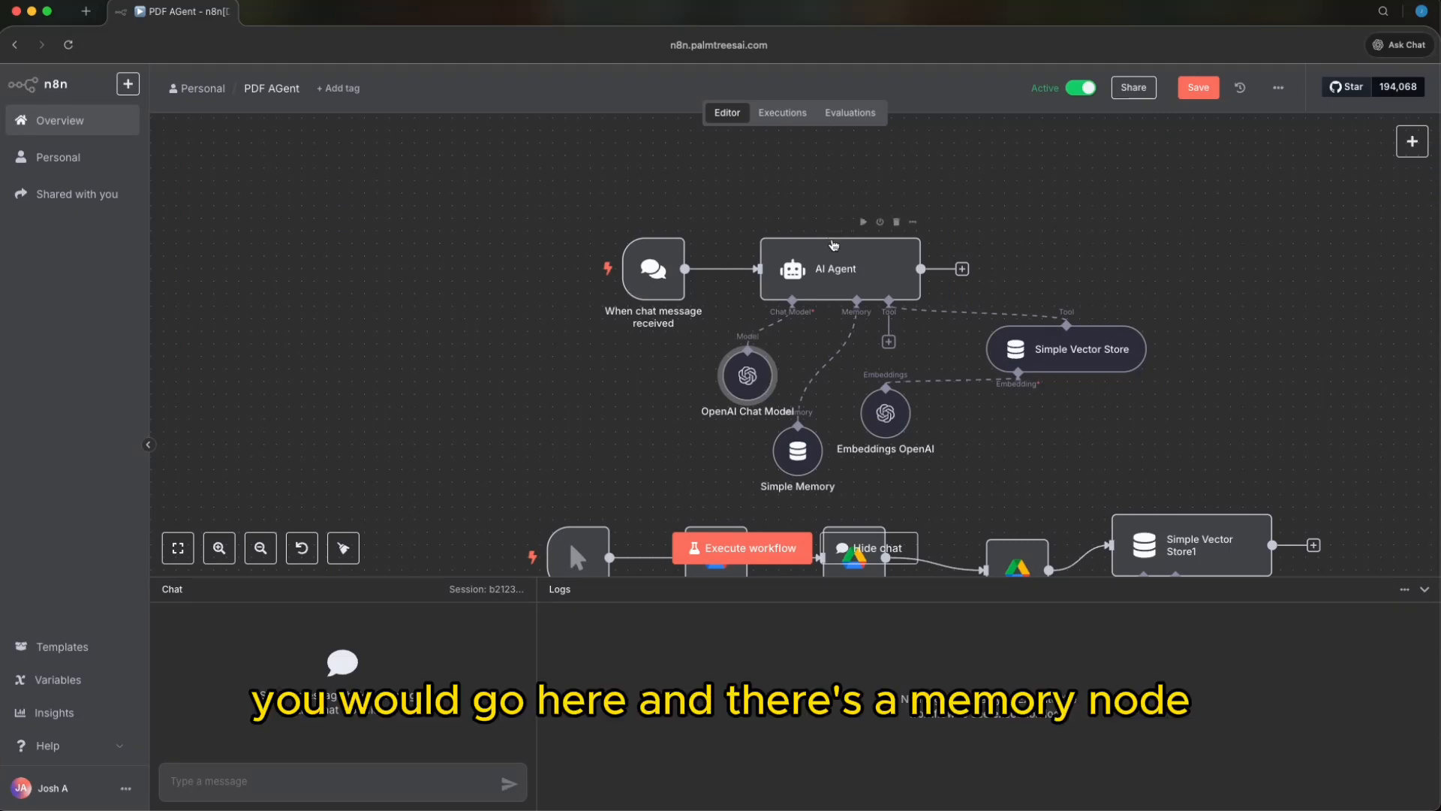
Inspect the Simple Memory settings through the AI Agent's memory connection and return to the canvas.
double_click(824, 264)
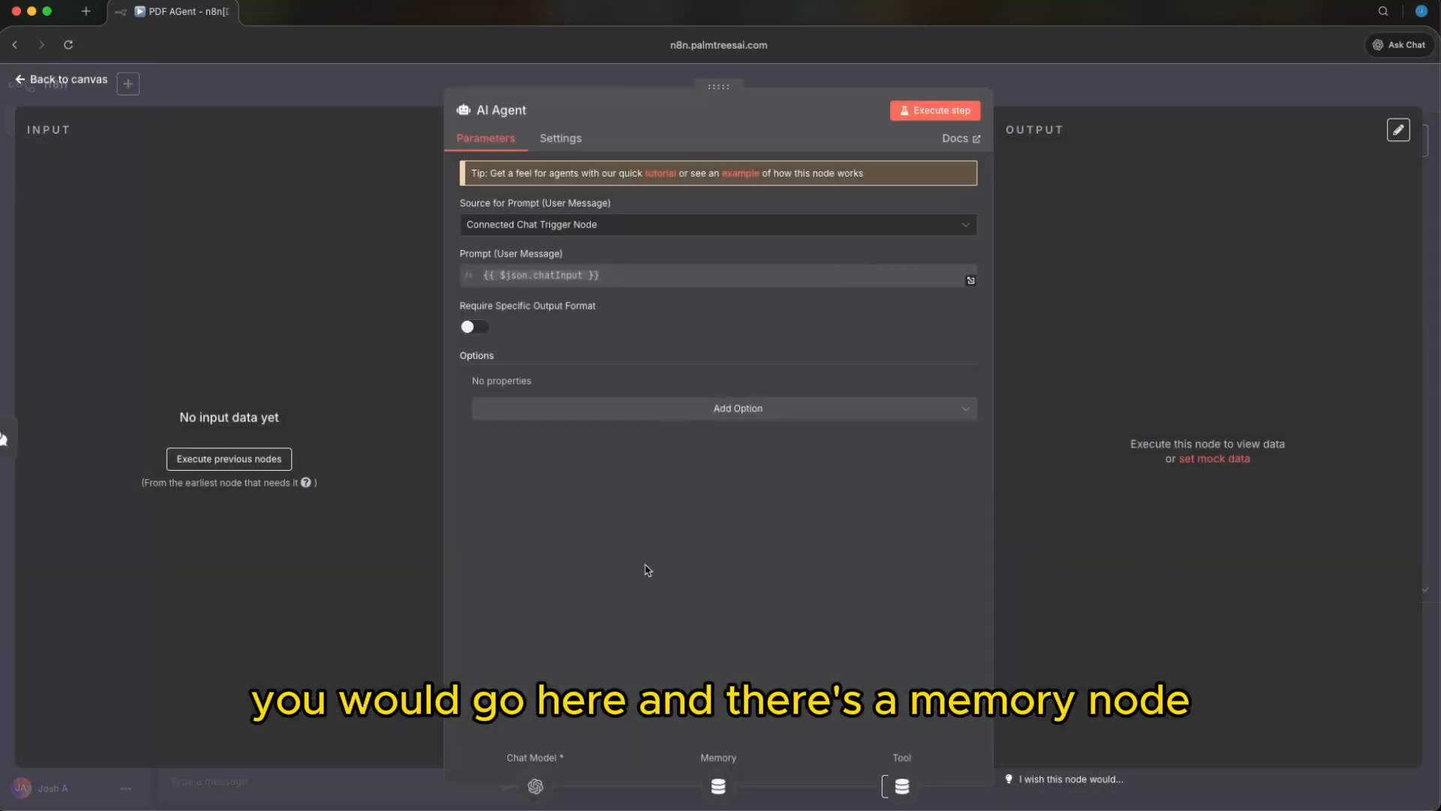
click(718, 785)
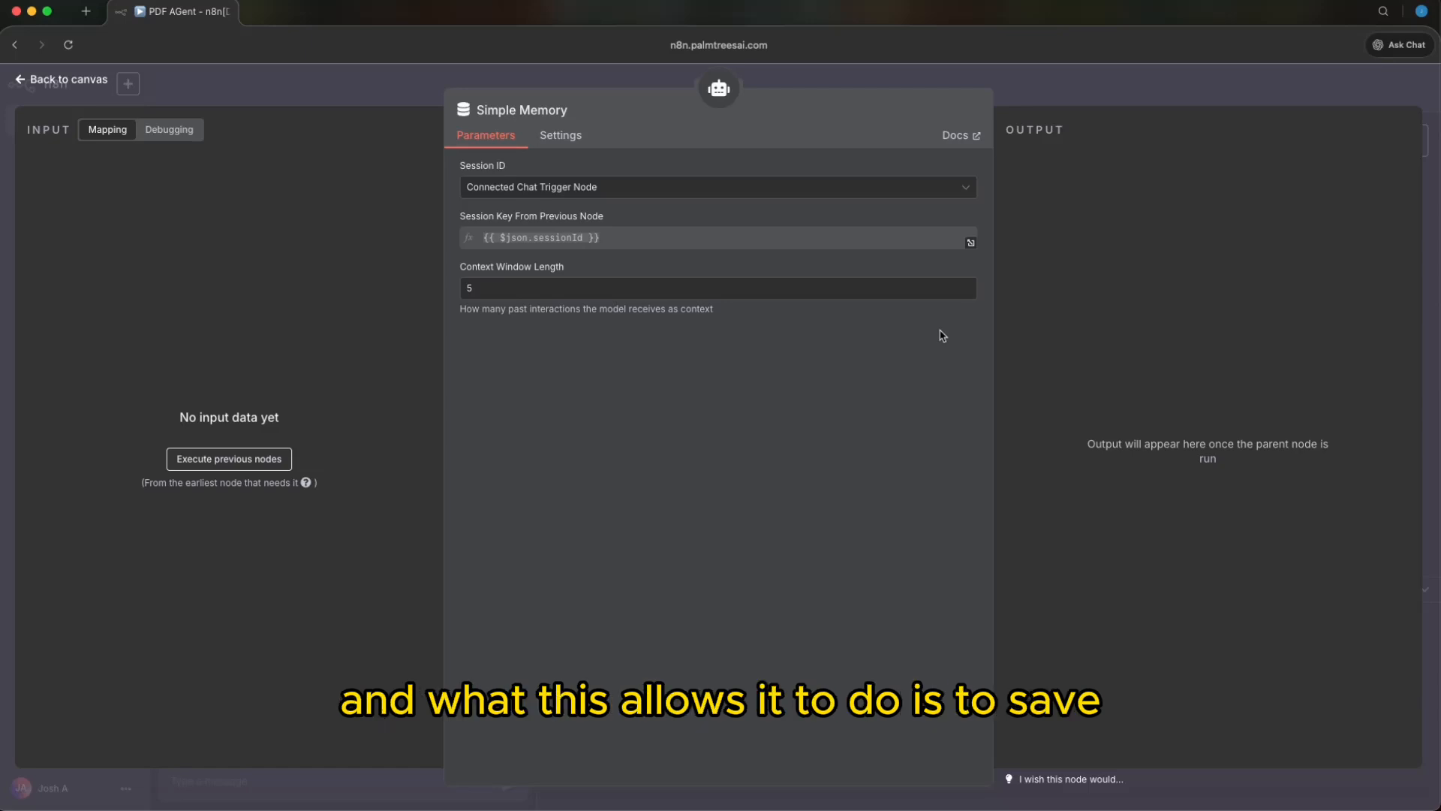
click(923, 72)
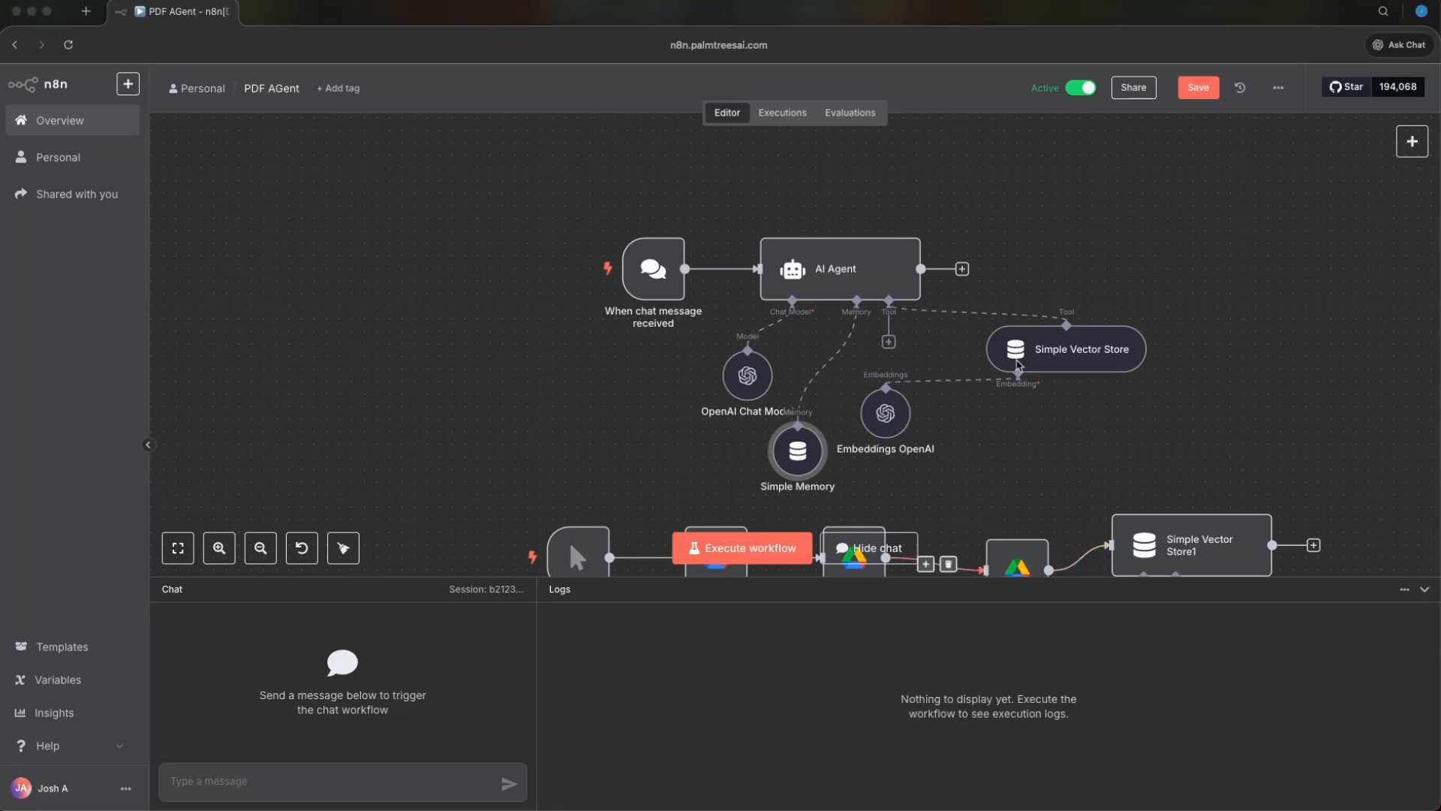
Review the Simple Vector Store tool's parameters and its connected Embeddings OpenAI settings, then close them.
double_click(1048, 356)
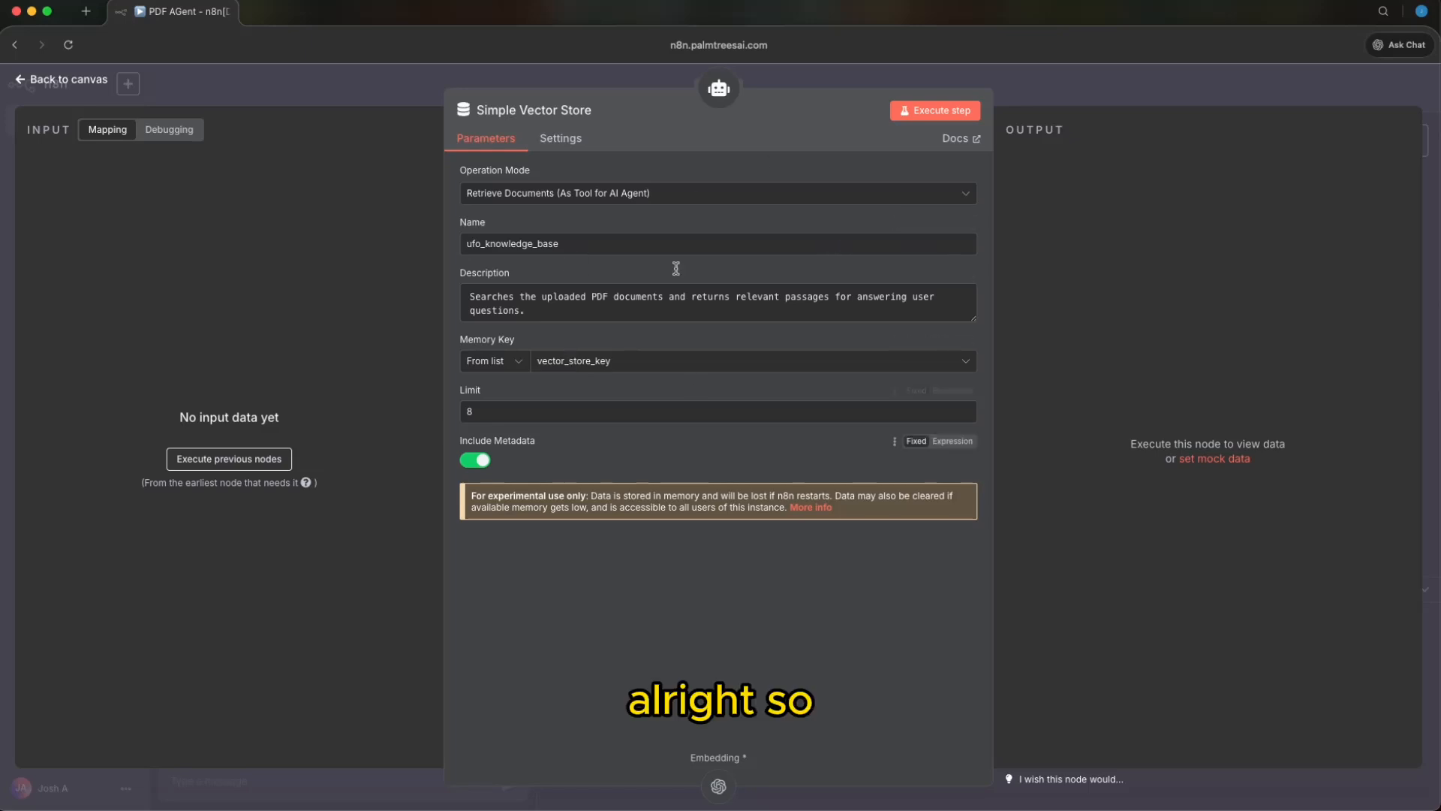
click(813, 75)
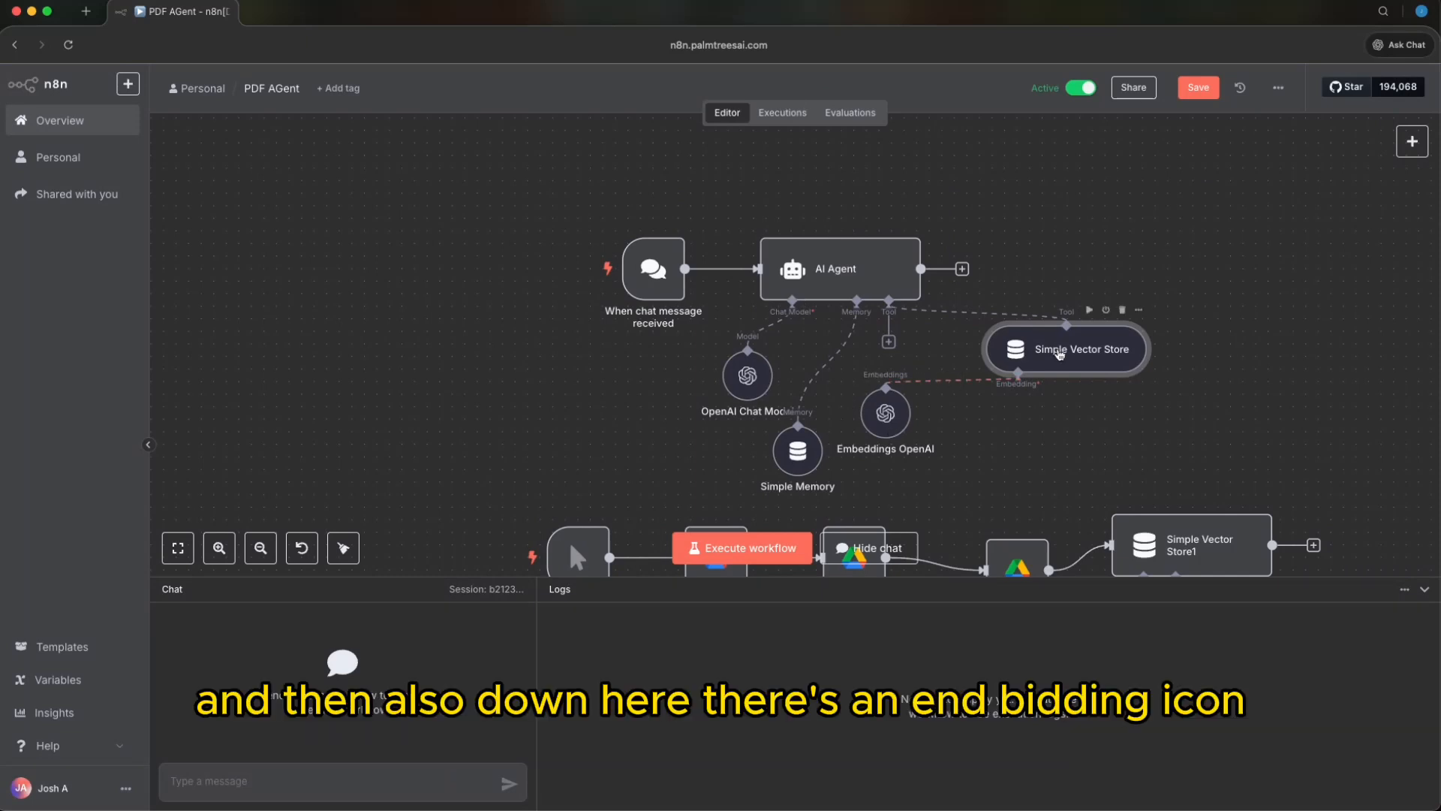
double_click(1025, 355)
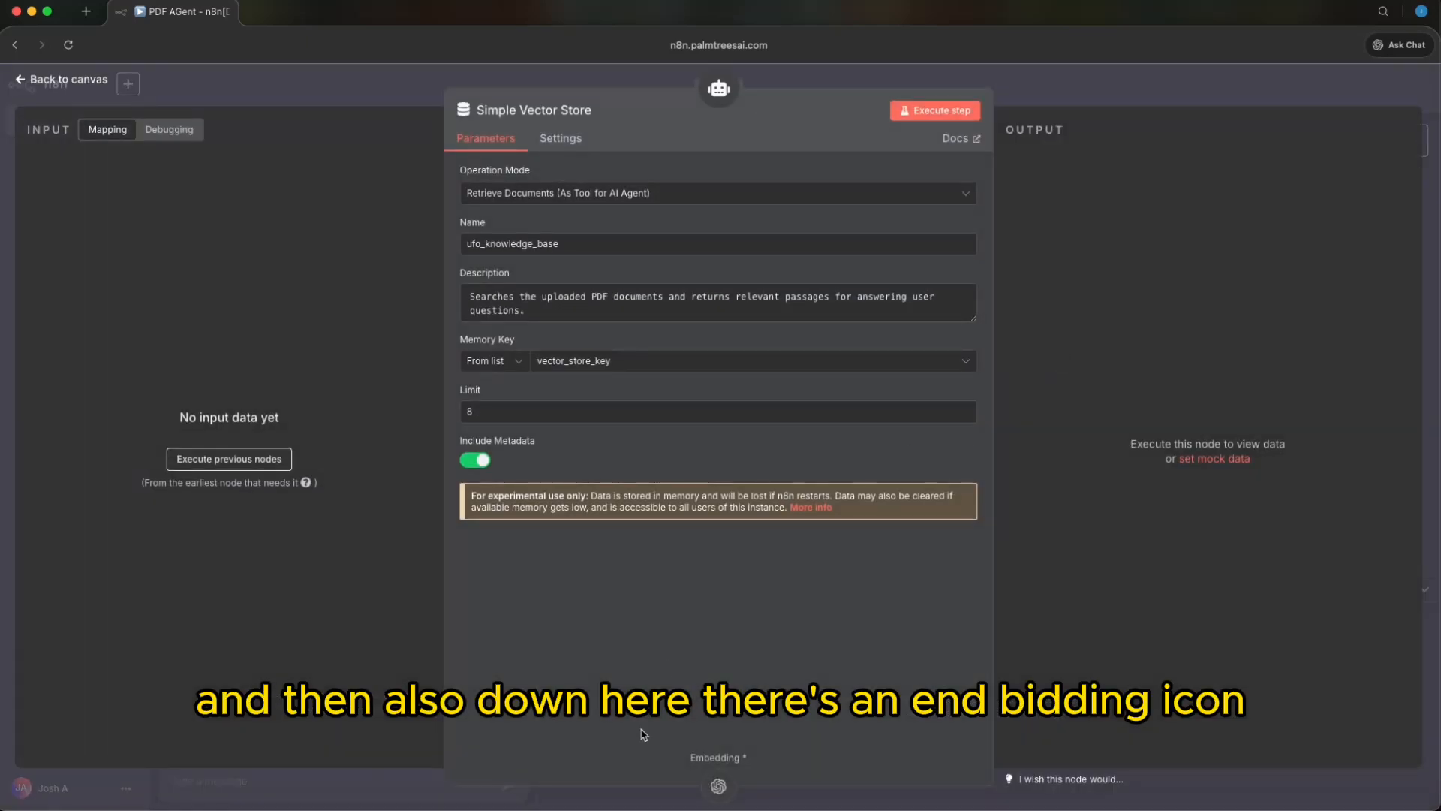
click(719, 783)
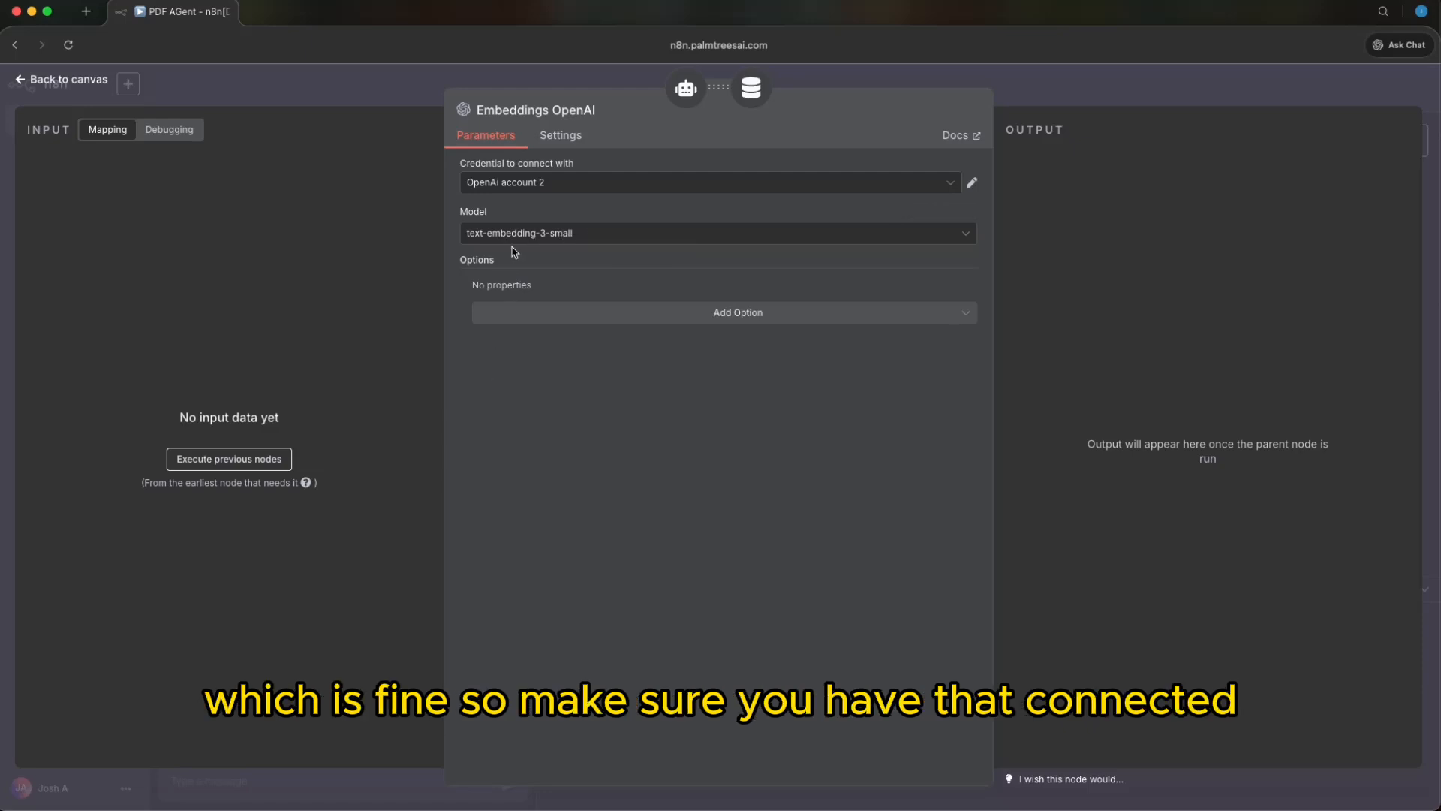
click(587, 70)
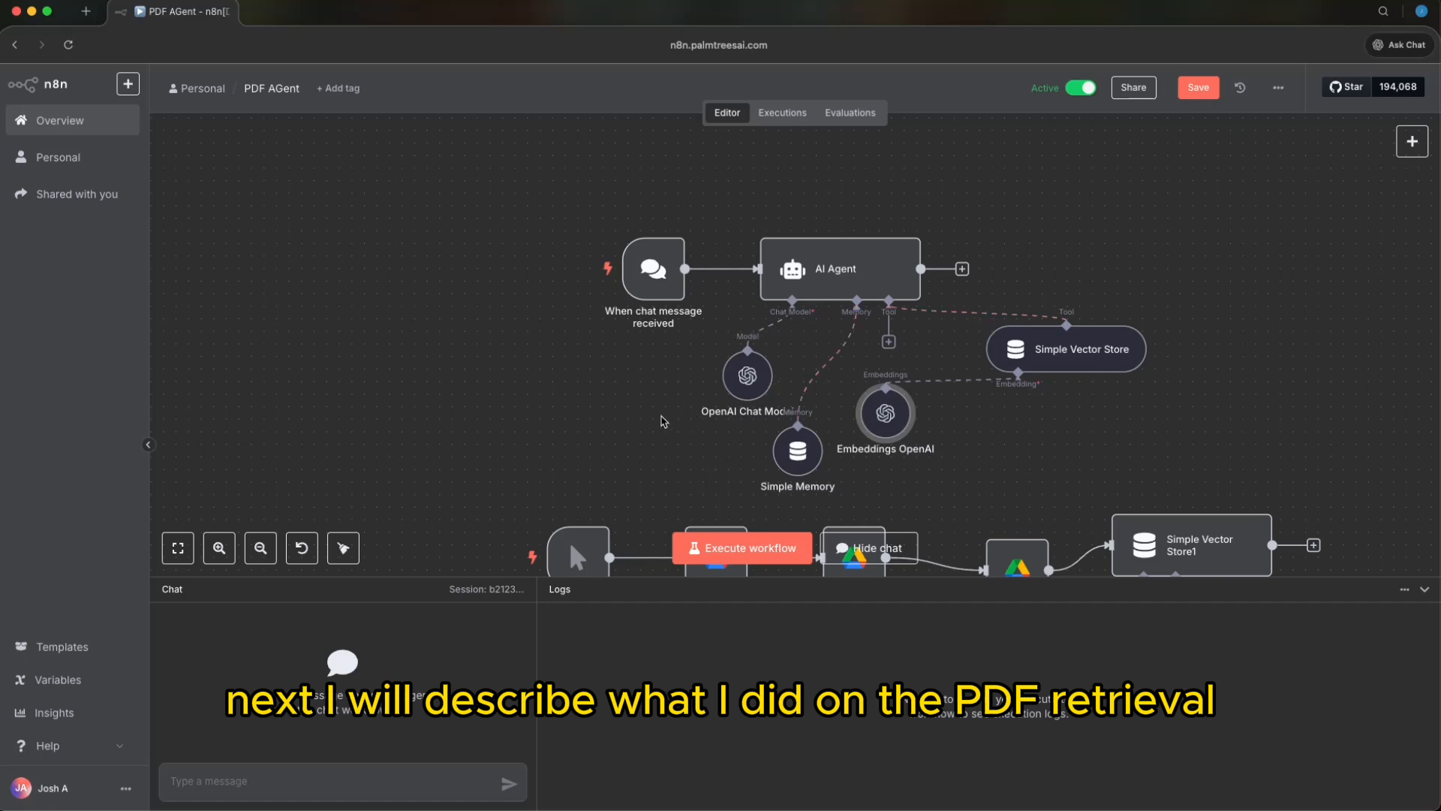
Examine the manual trigger node that starts the PDF retrieval branch and return to the canvas.
scroll(655, 425, down, 3)
scroll(655, 425, down, 1)
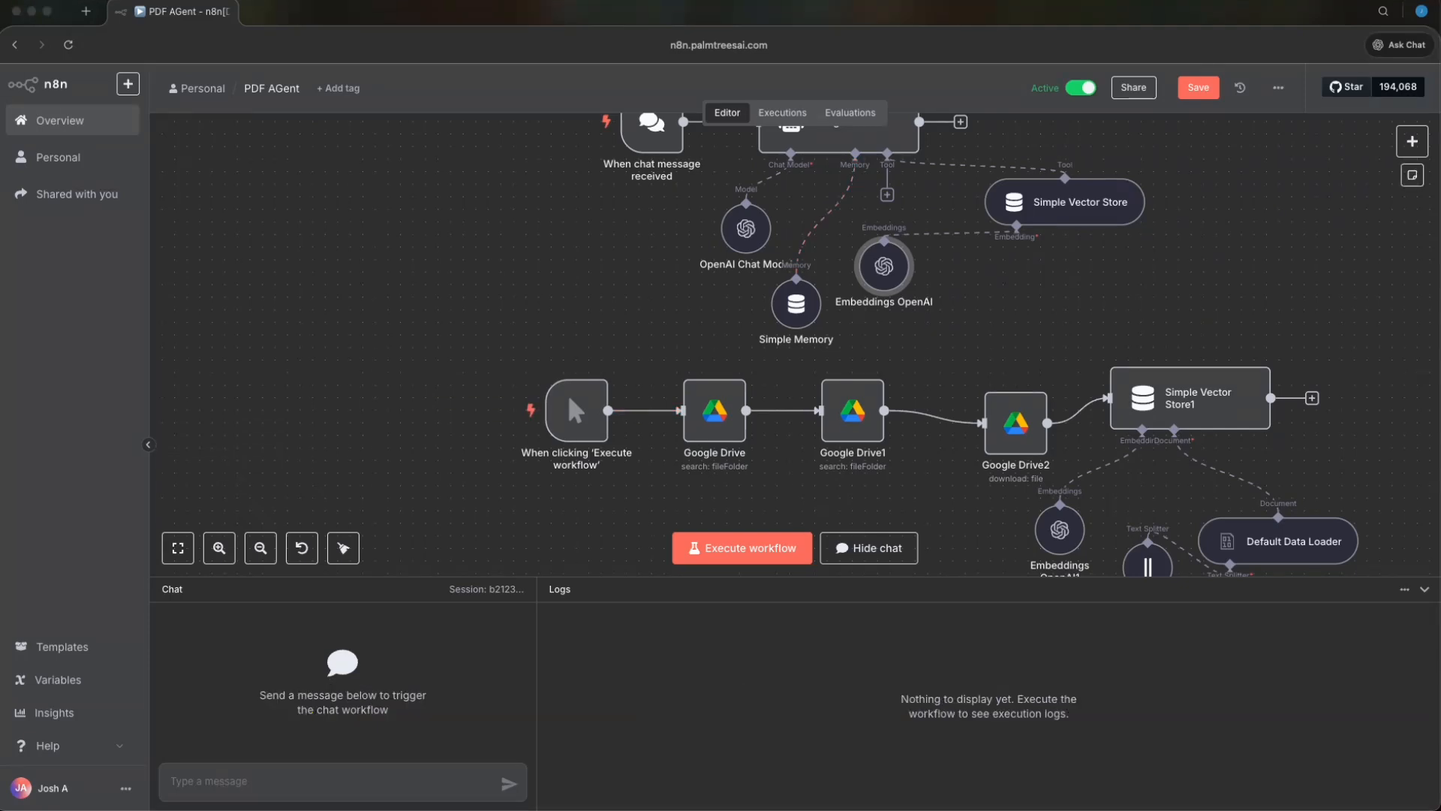
mouse_move(511, 403)
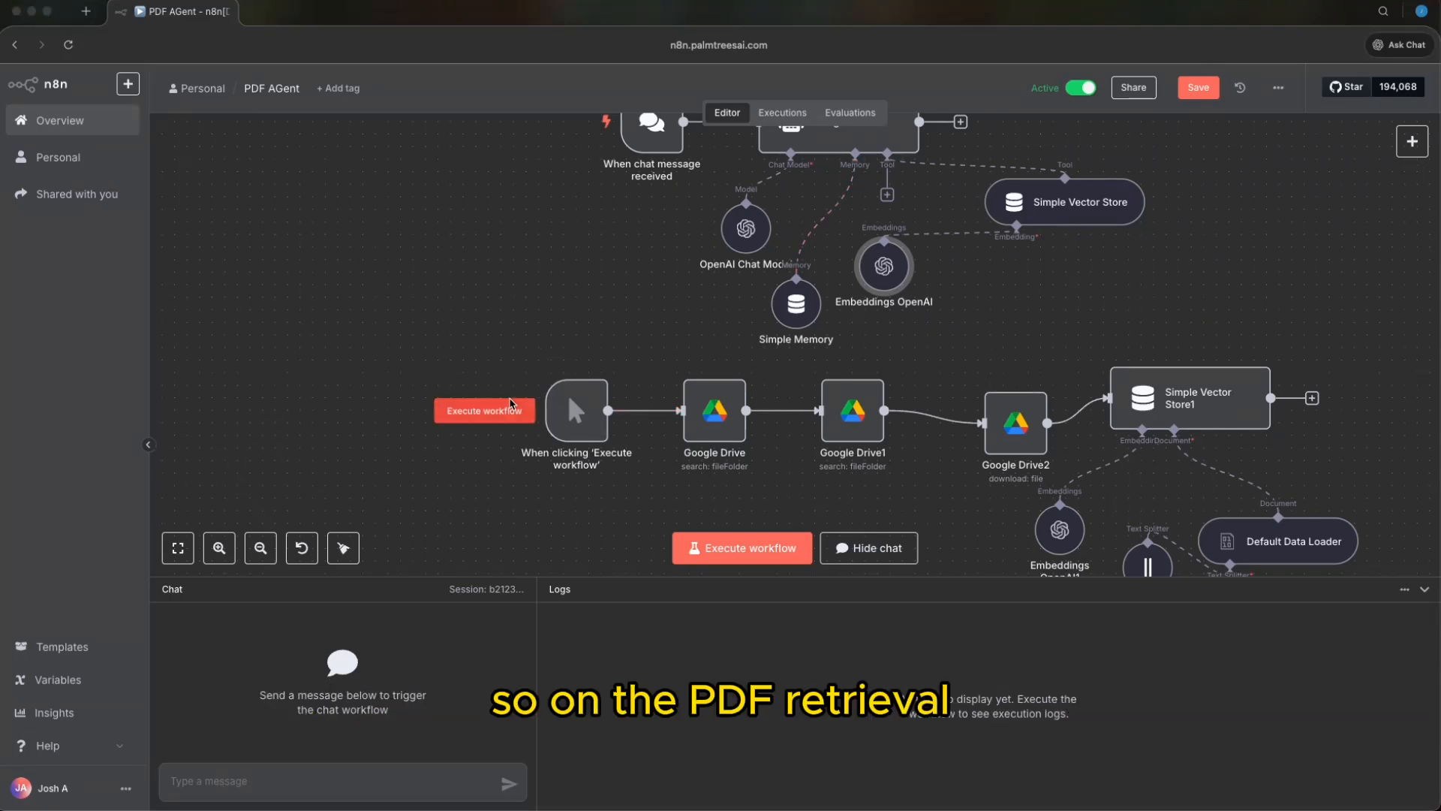
scroll(511, 403, down, 2)
scroll(510, 405, up, 4)
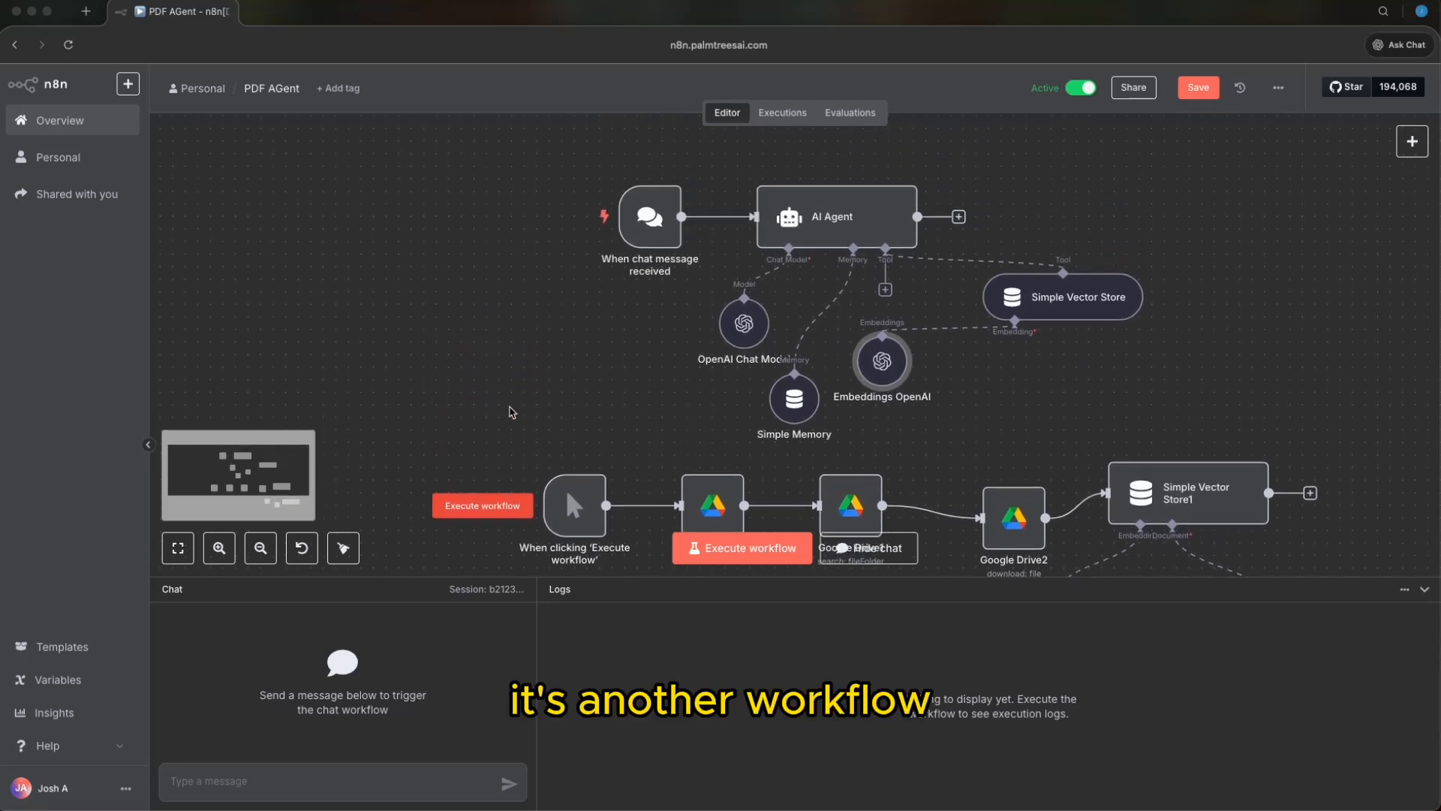
scroll(521, 314, down, 2)
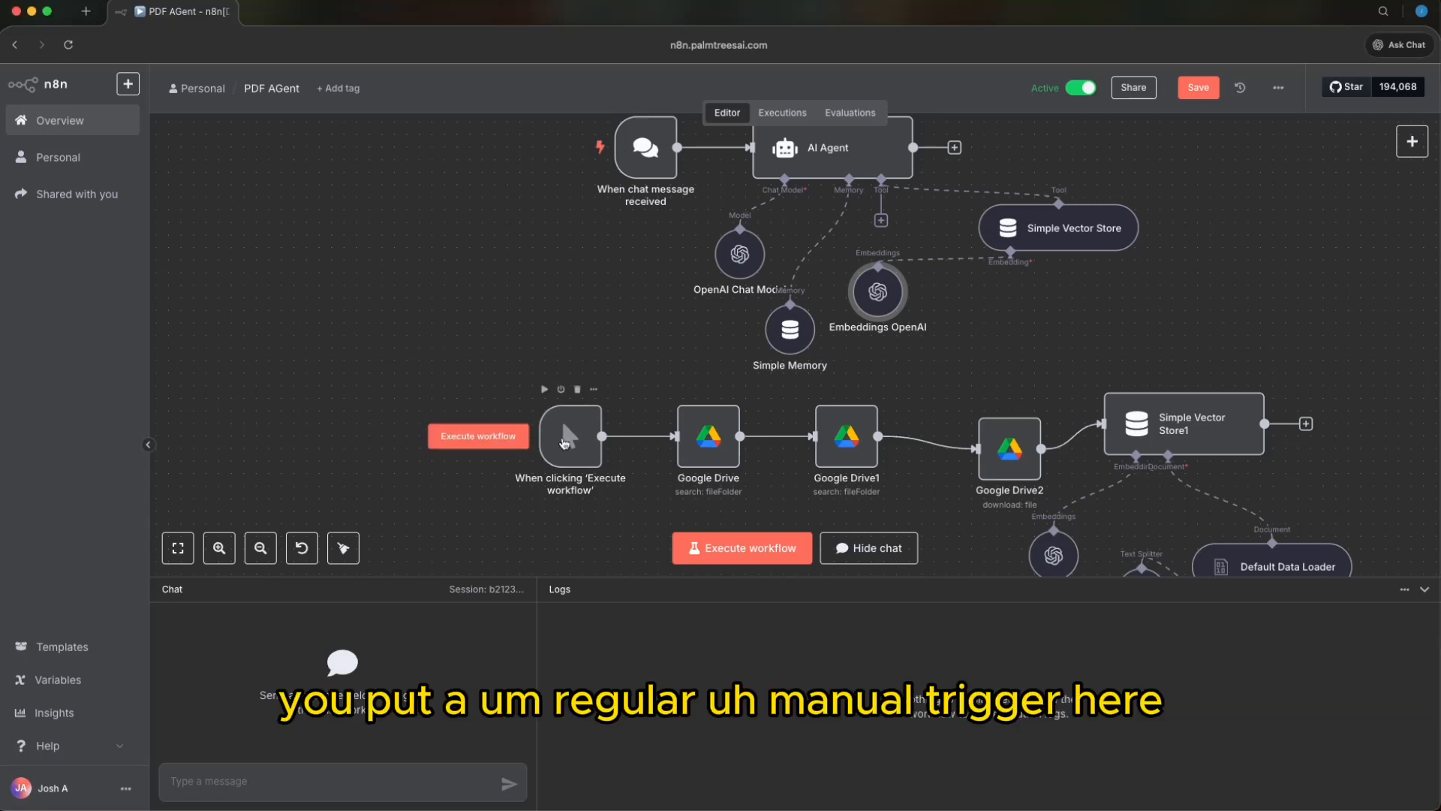
double_click(565, 443)
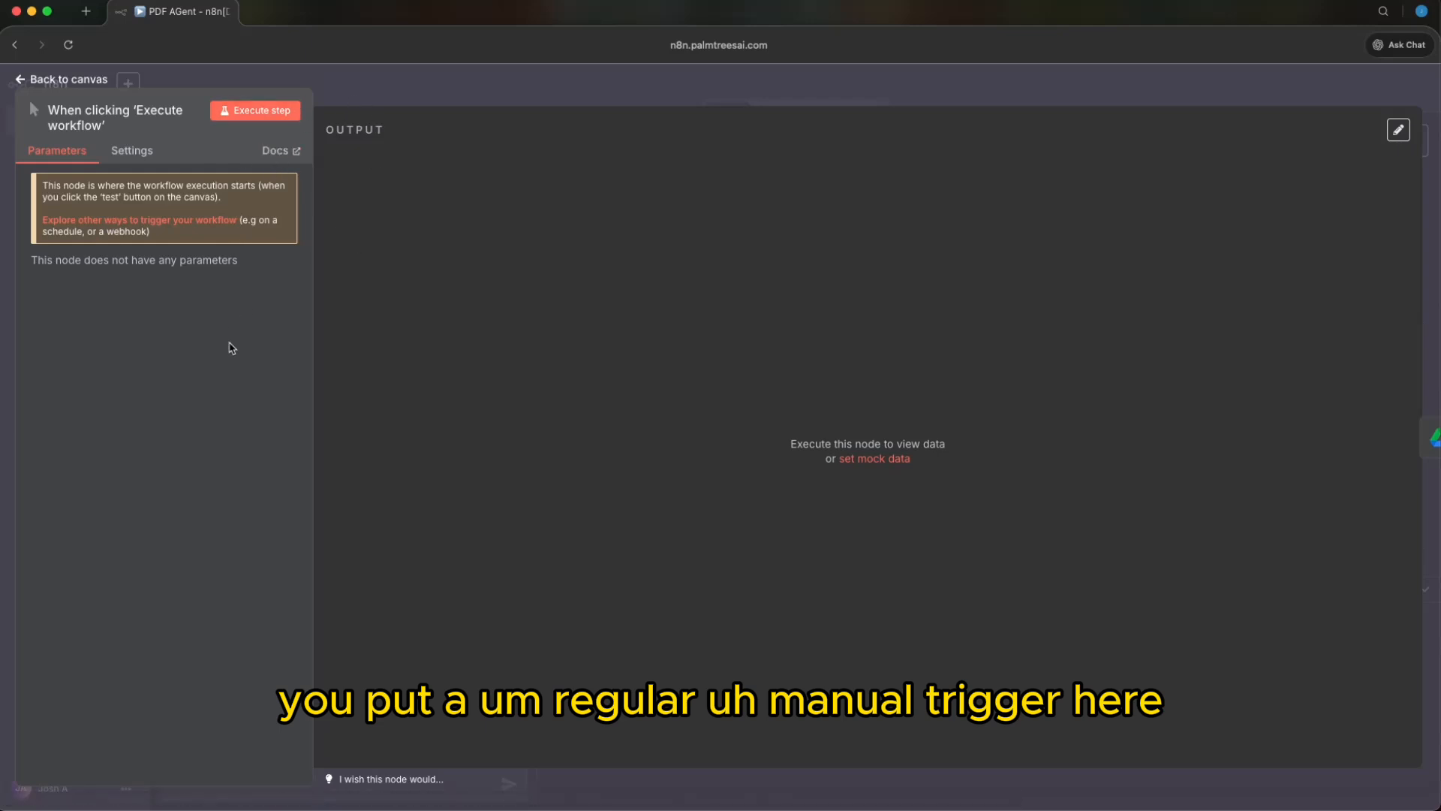
click(397, 53)
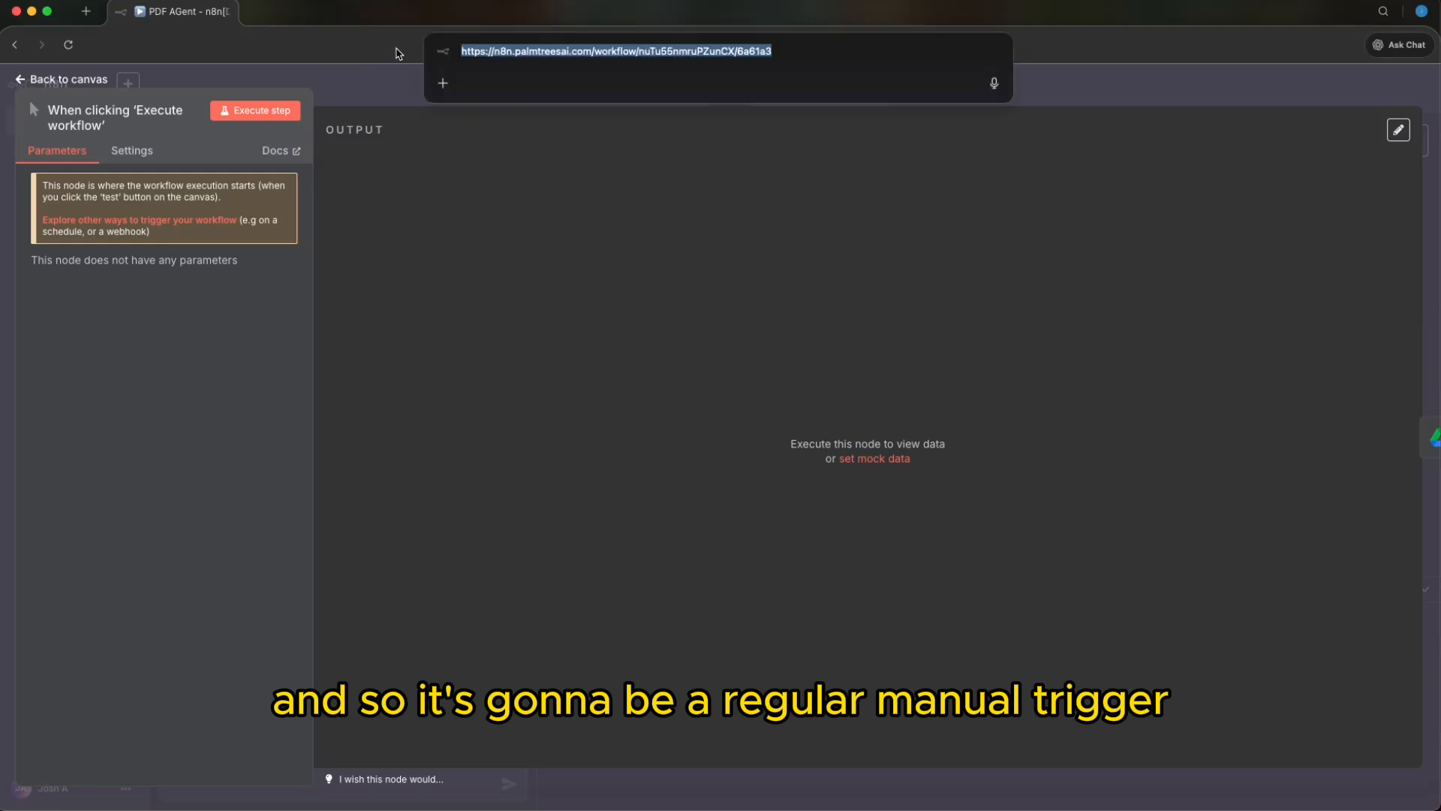
click(393, 204)
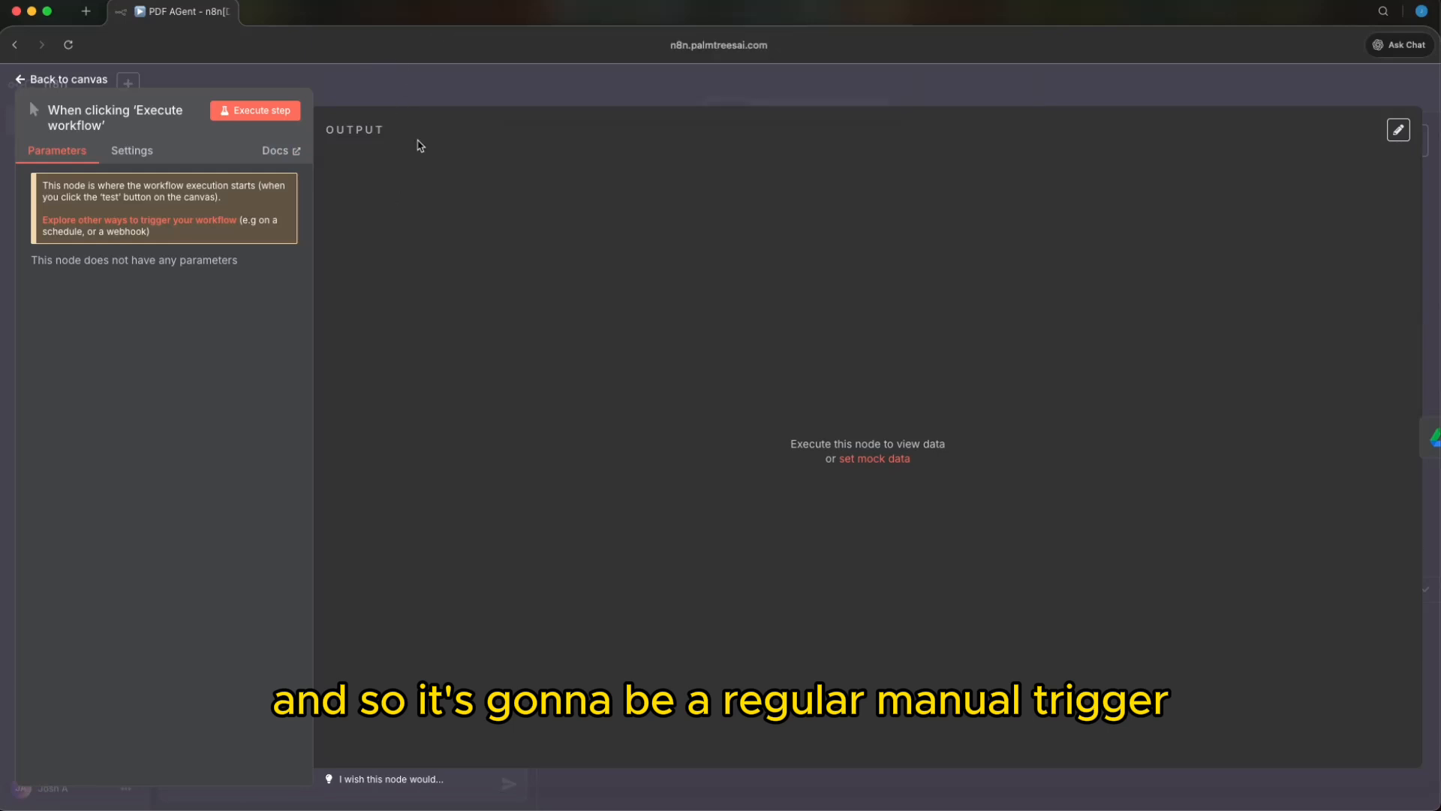
click(454, 88)
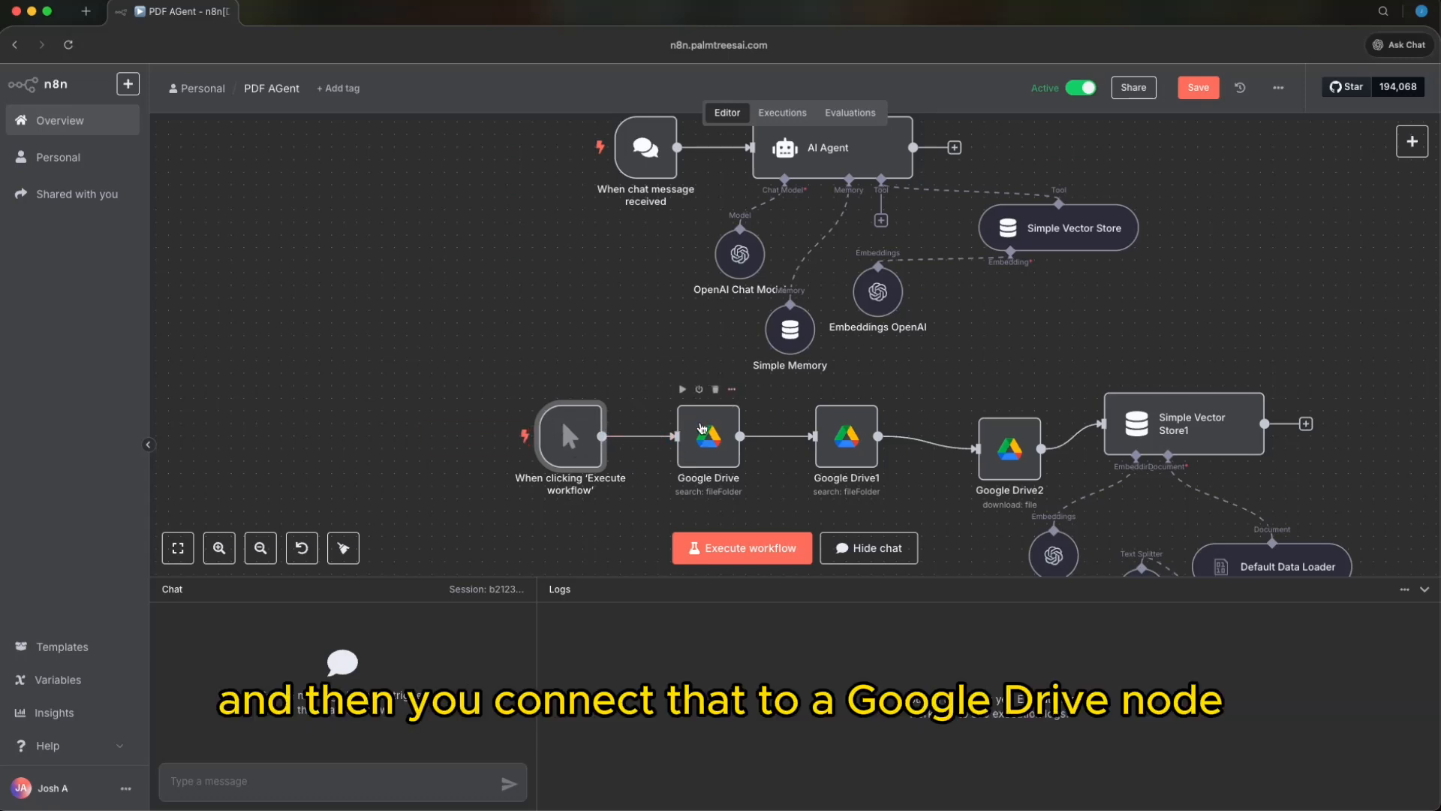
Review the first Google Drive node's file/folder search settings, focusing on its search query, and return to the canvas.
click(698, 430)
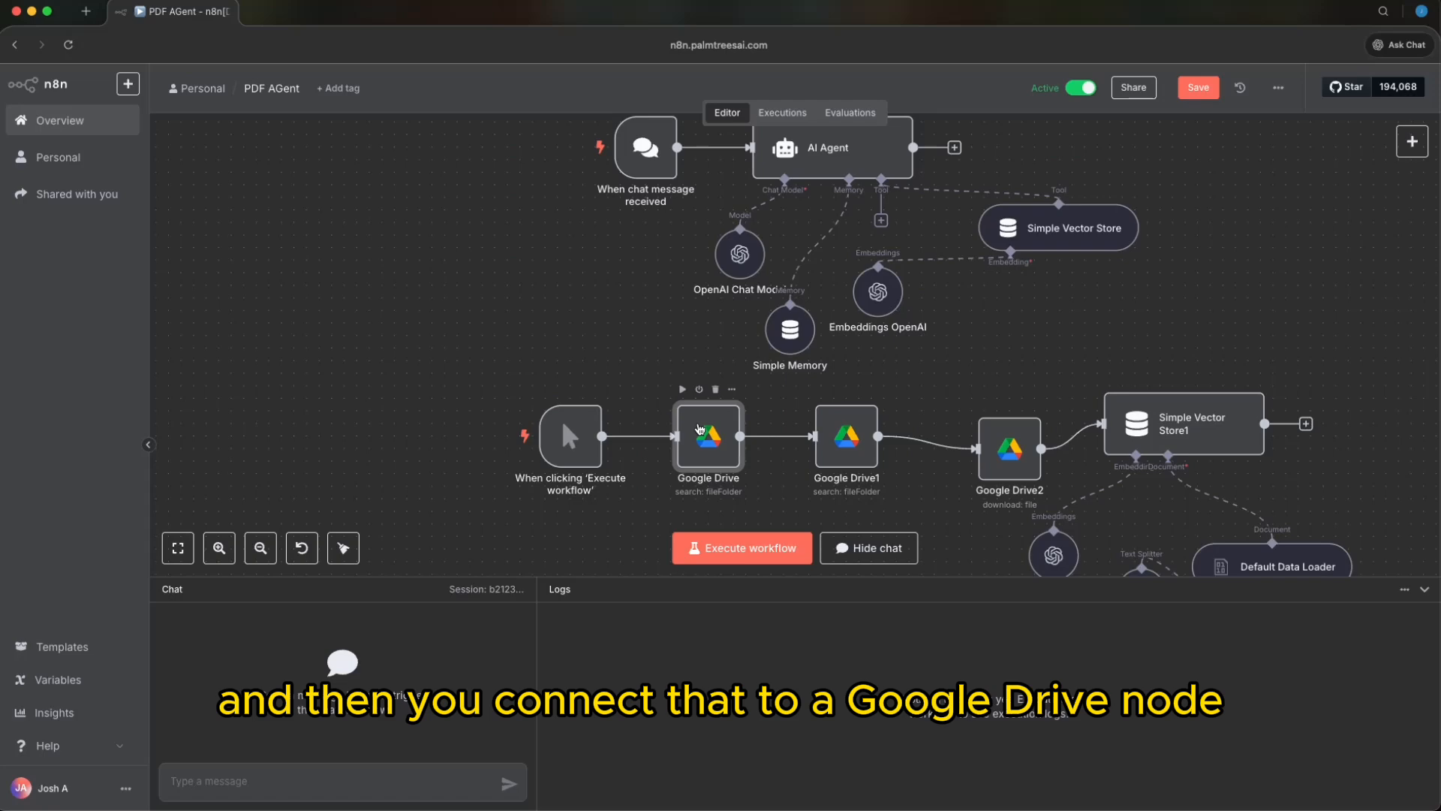
double_click(698, 429)
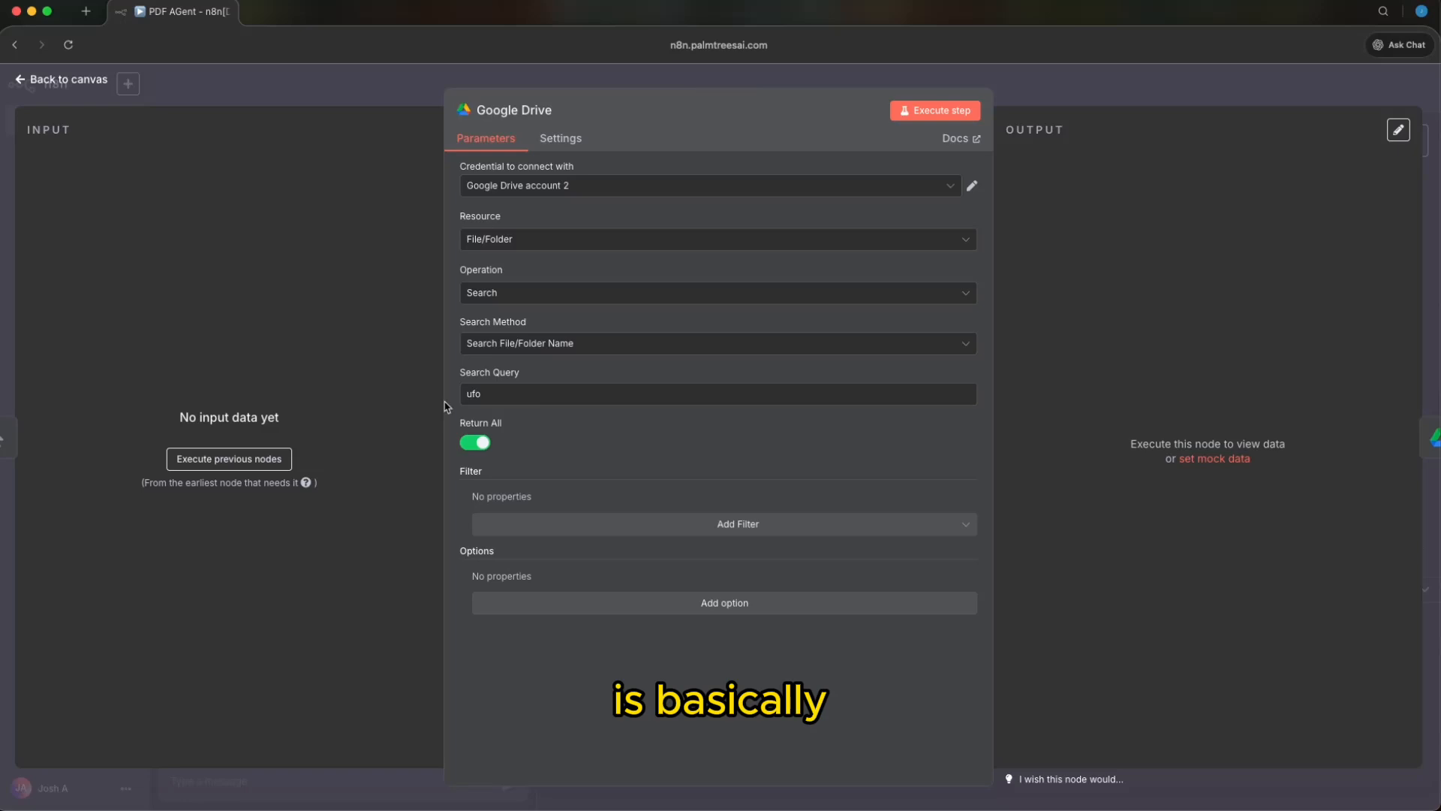
click(511, 392)
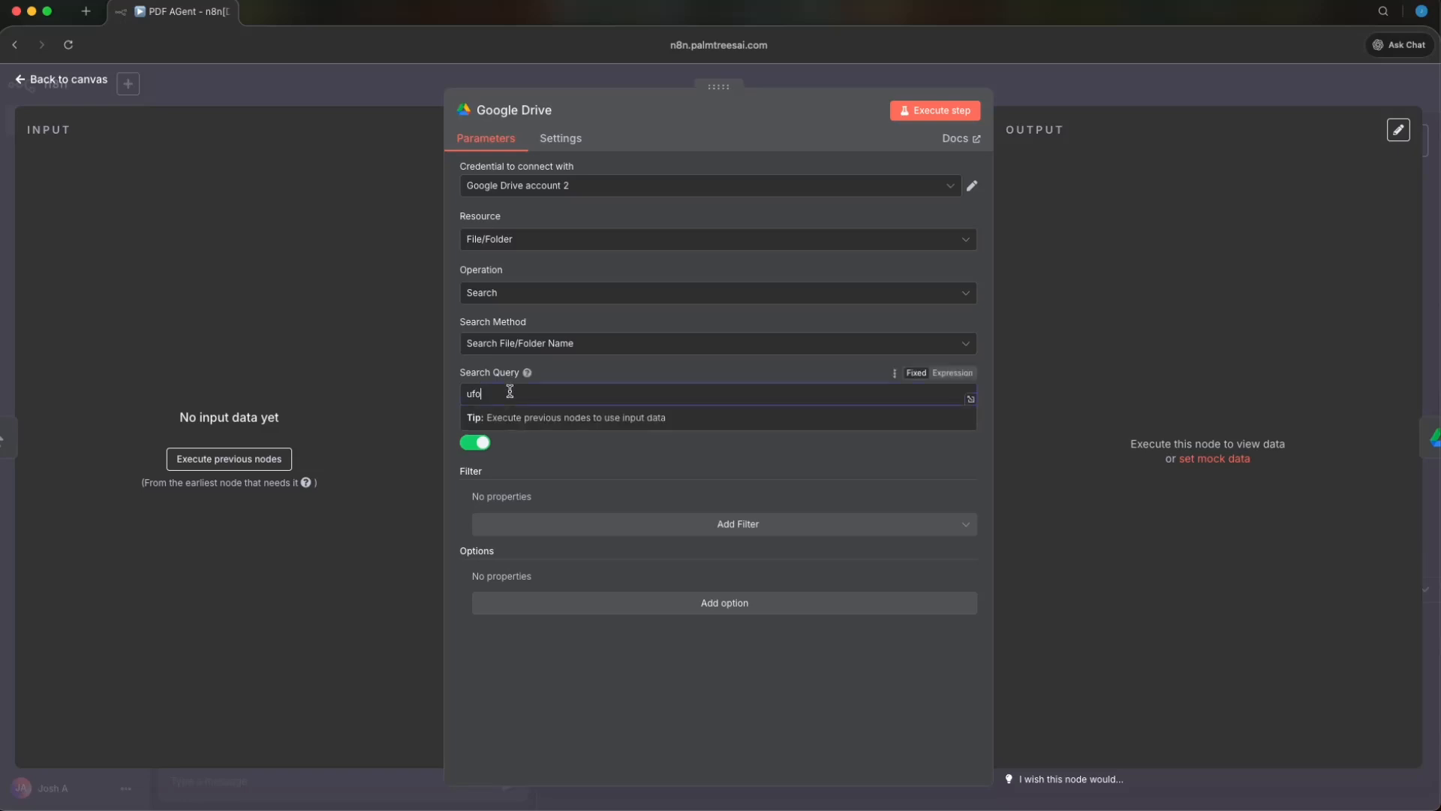
click(555, 447)
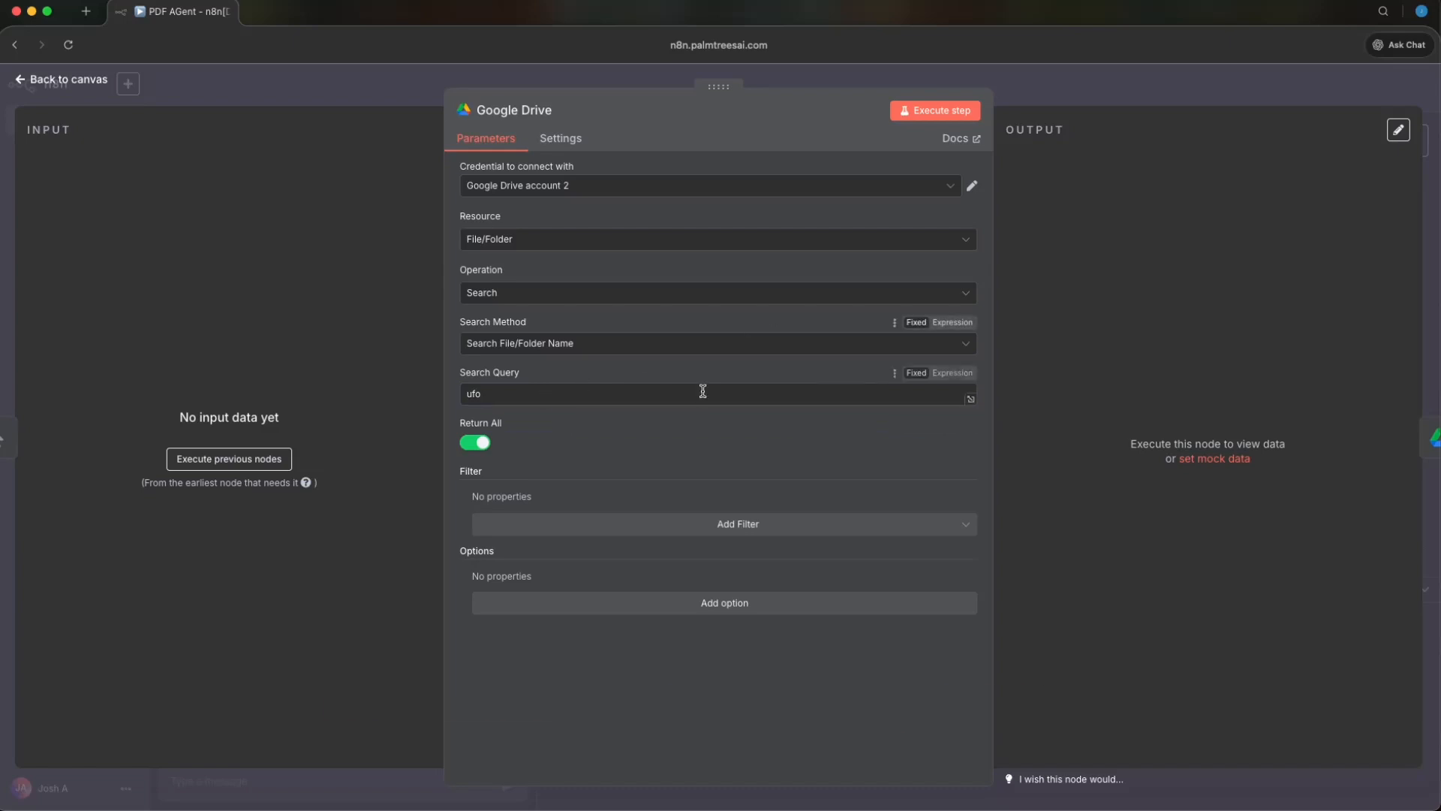
click(472, 396)
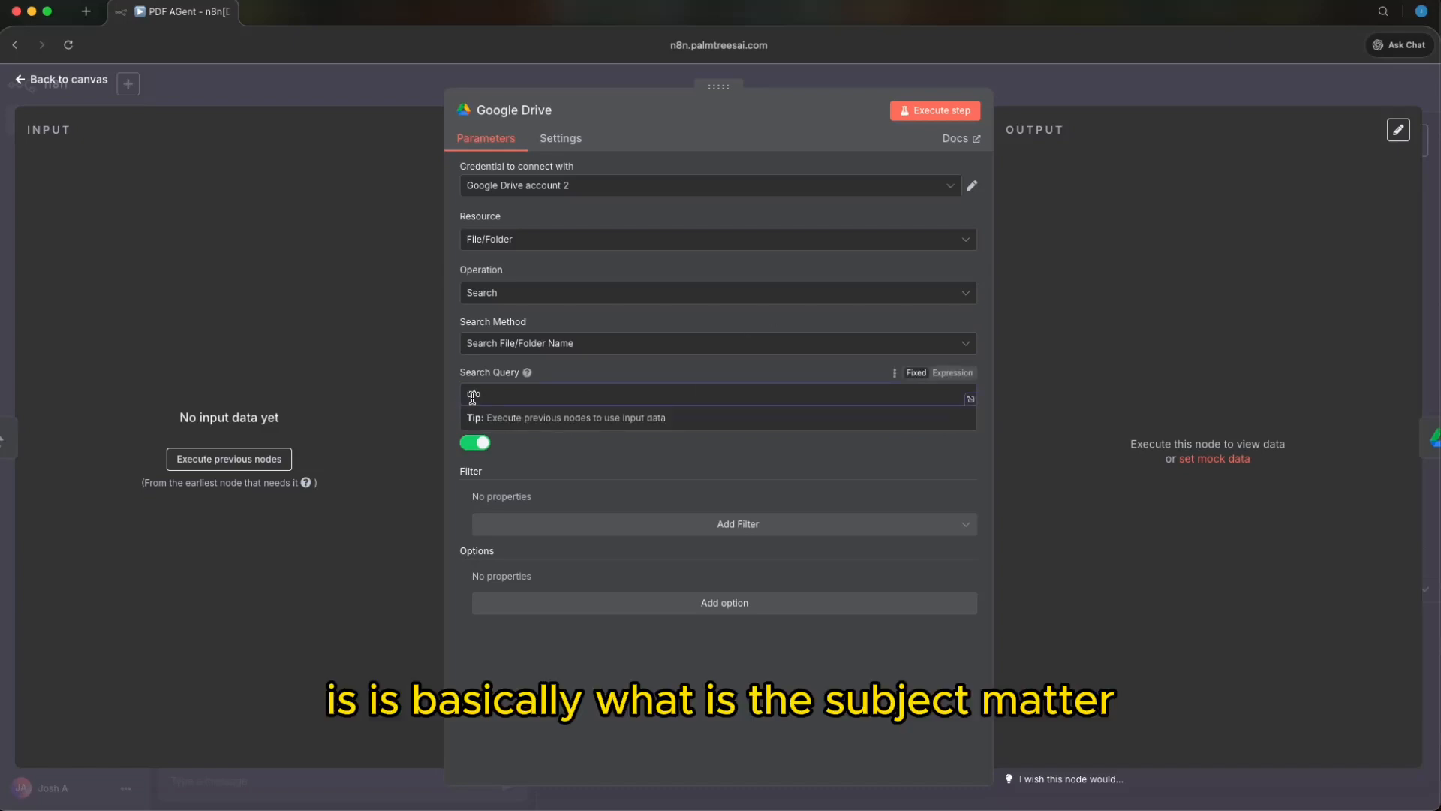
click(526, 425)
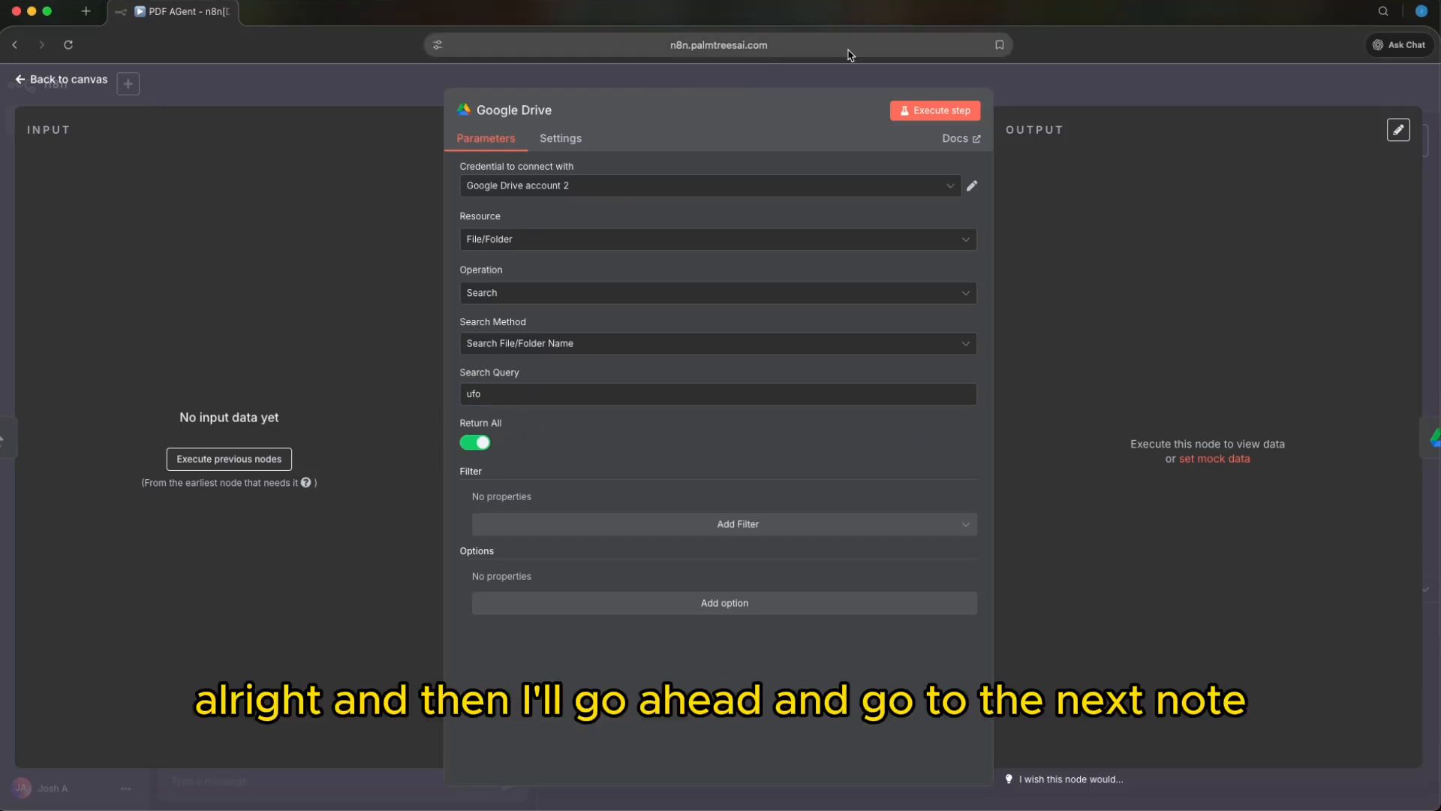
click(1061, 93)
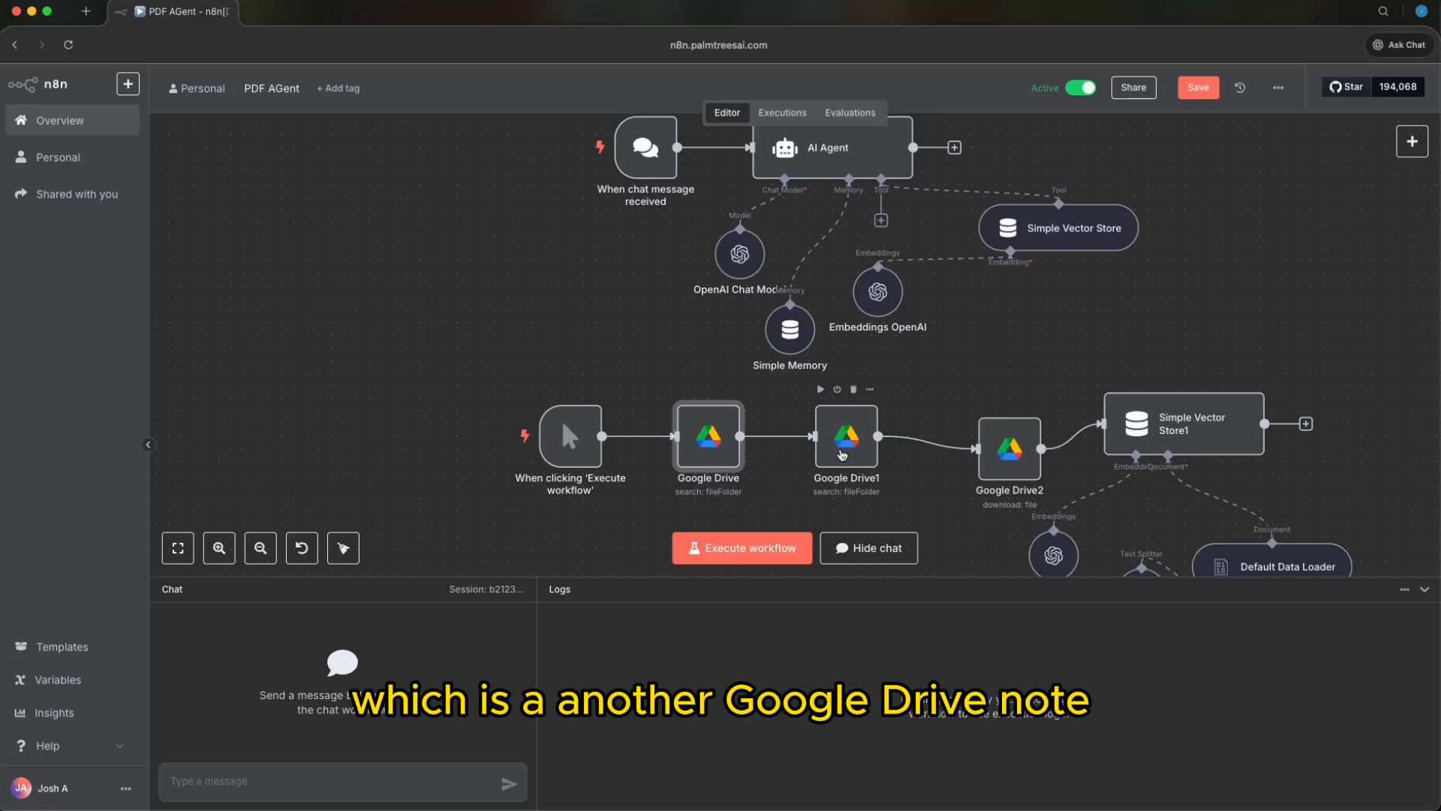
Inspect Google Drive1's advanced search query and Google Drive2's file download settings, returning to the canvas after each.
double_click(842, 455)
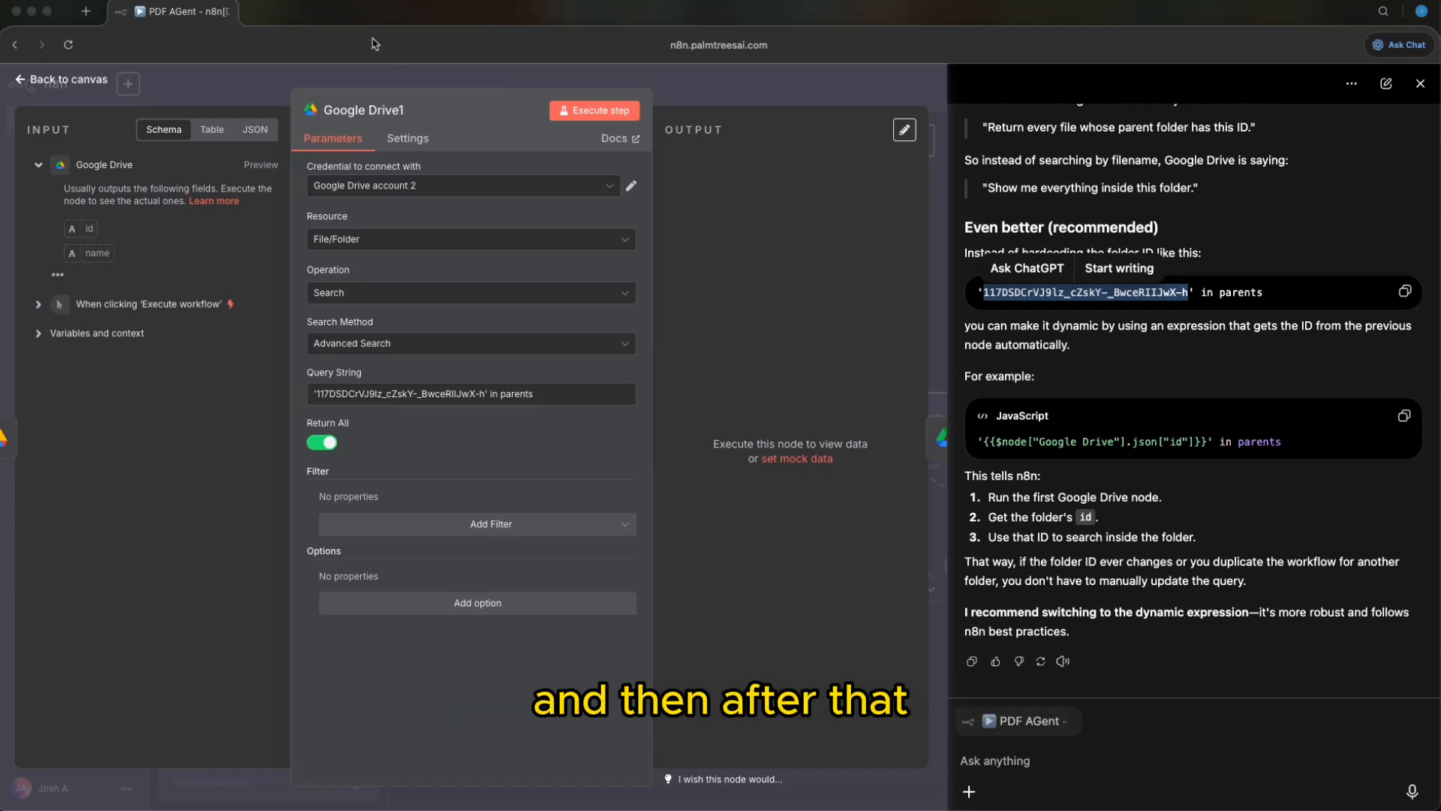
click(376, 71)
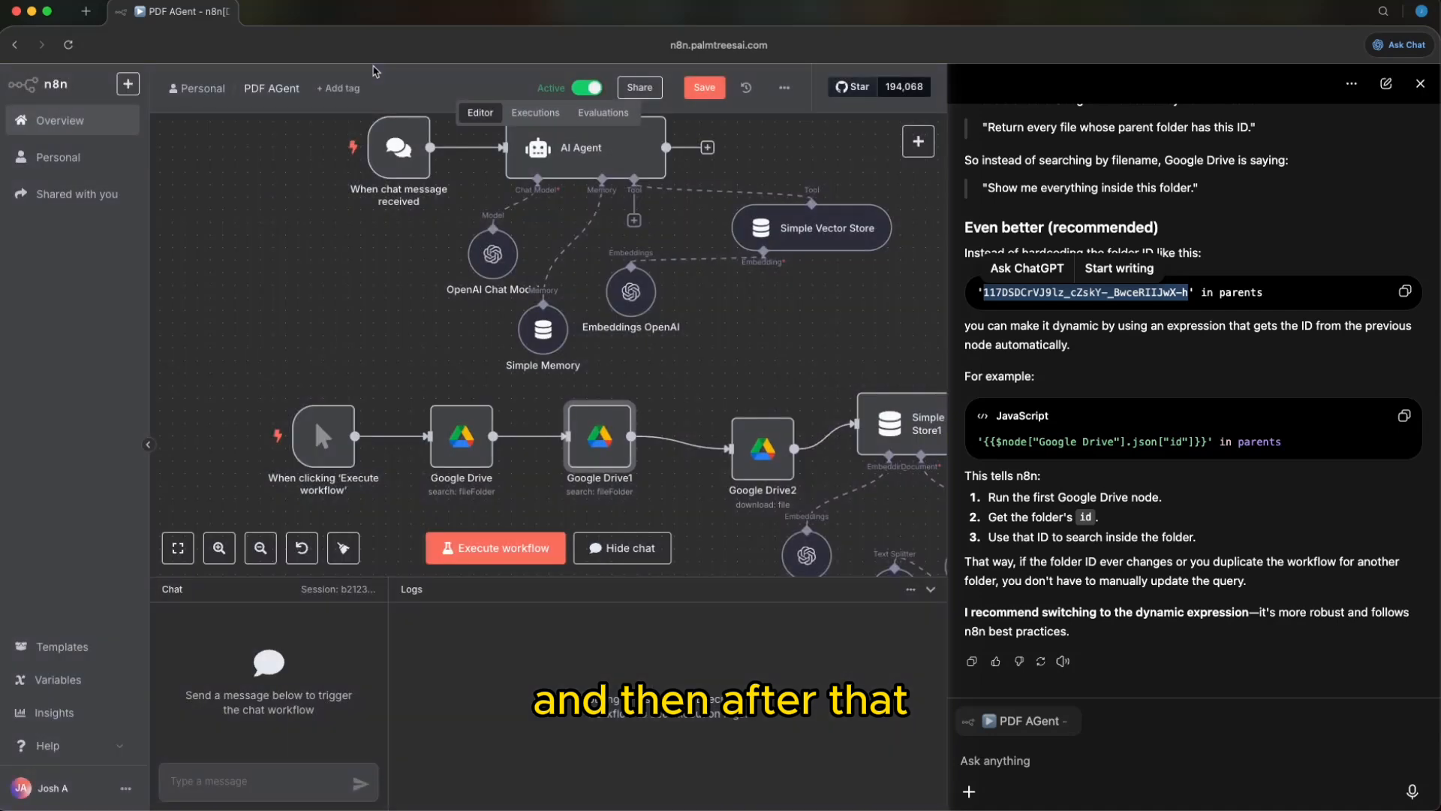
scroll(719, 428, right, 2)
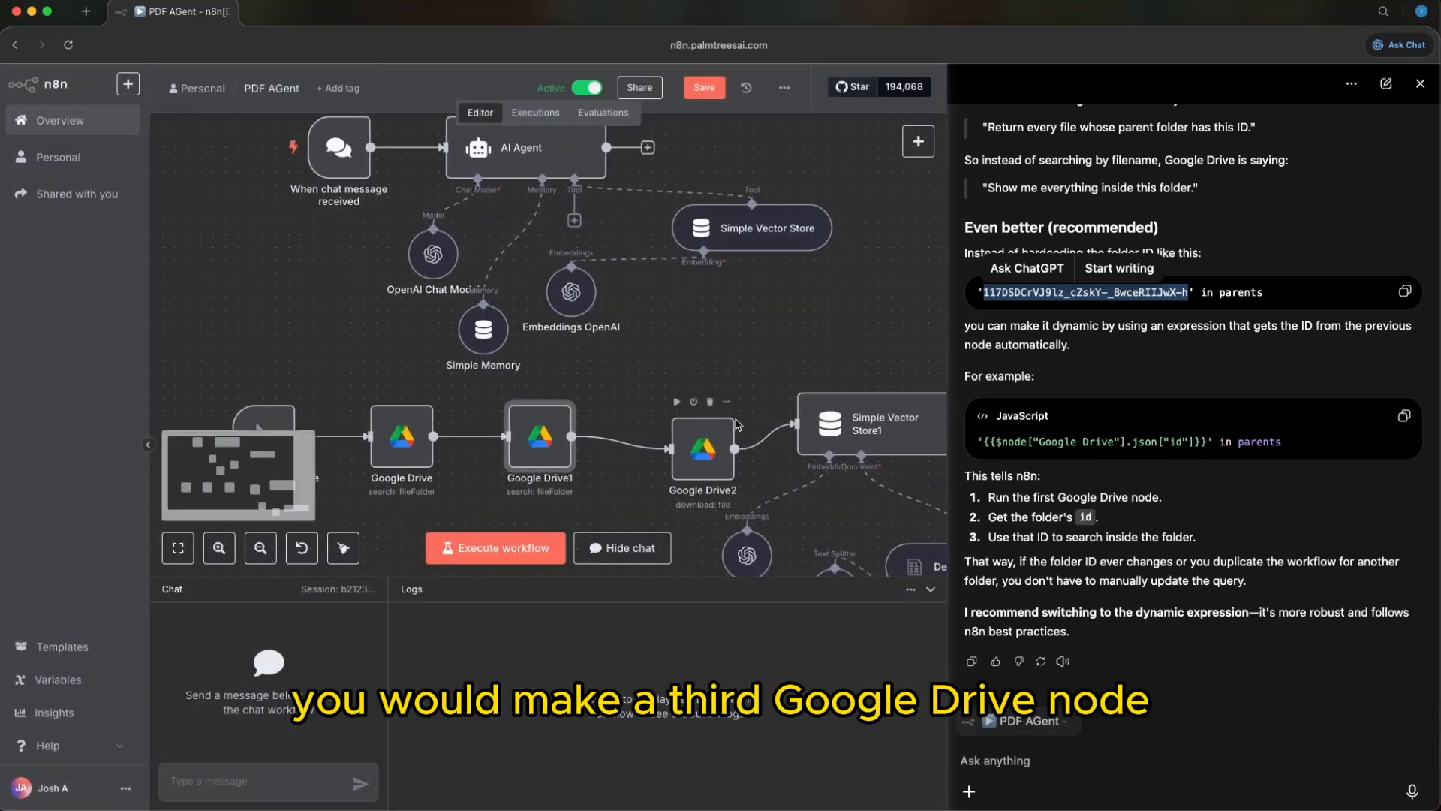
double_click(704, 436)
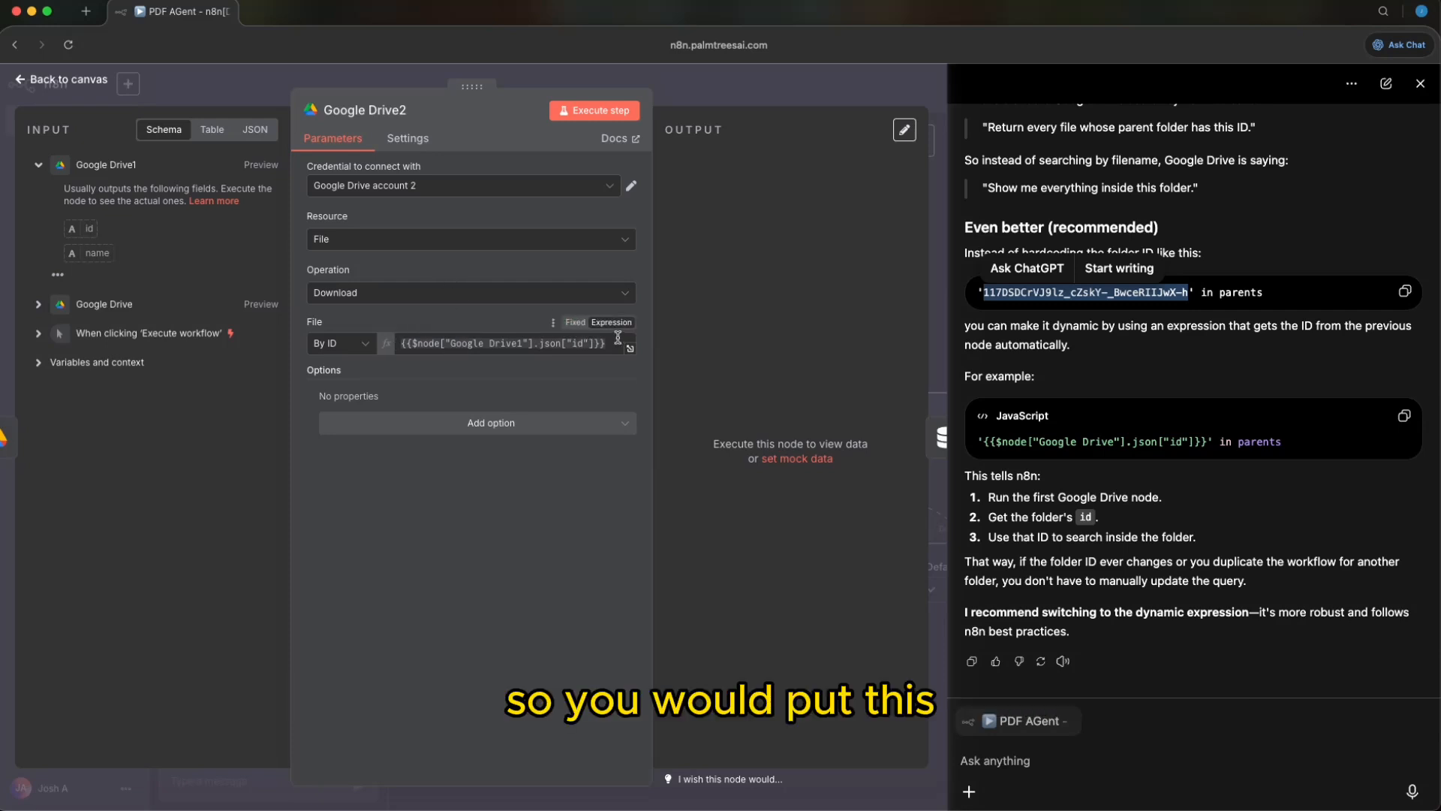
click(539, 81)
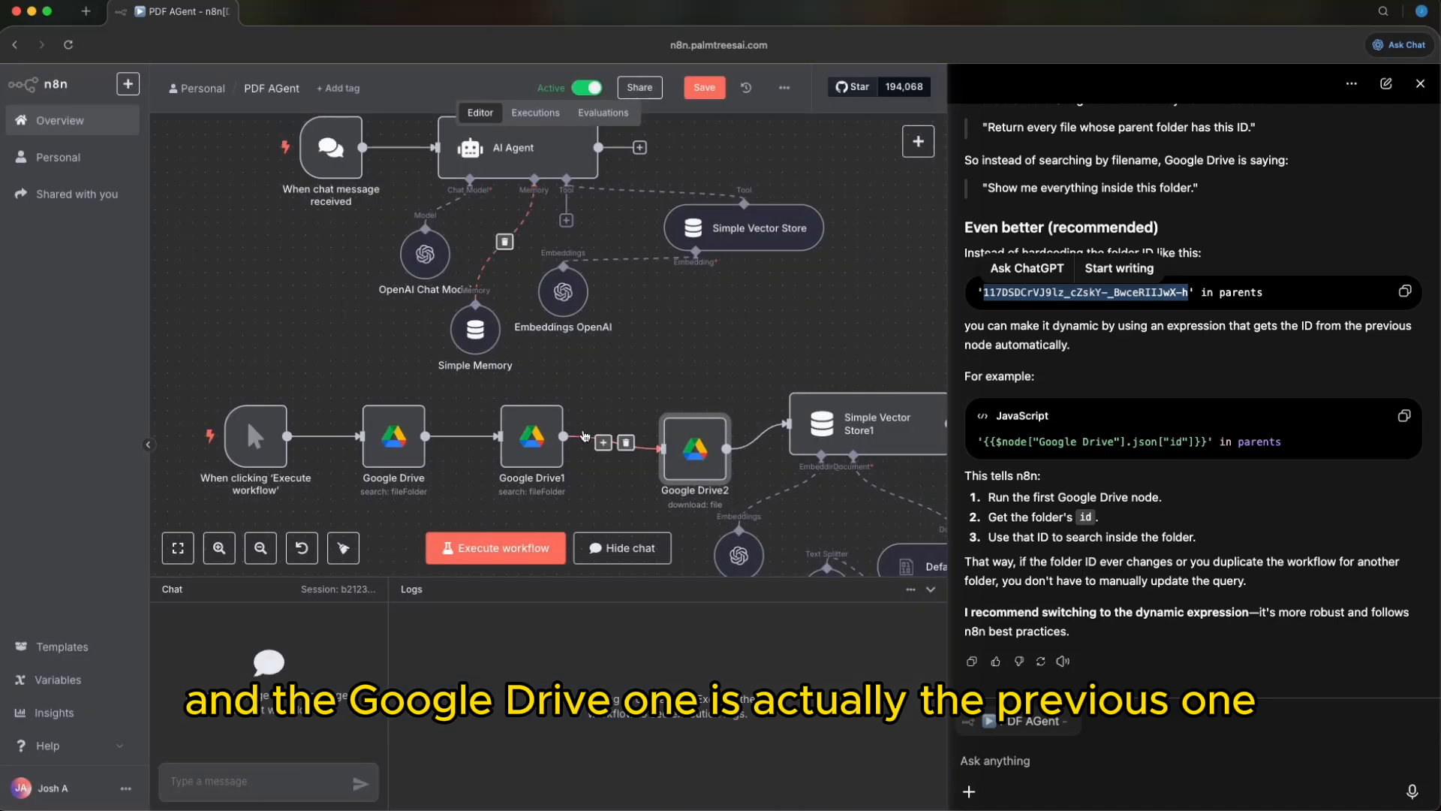
click(530, 434)
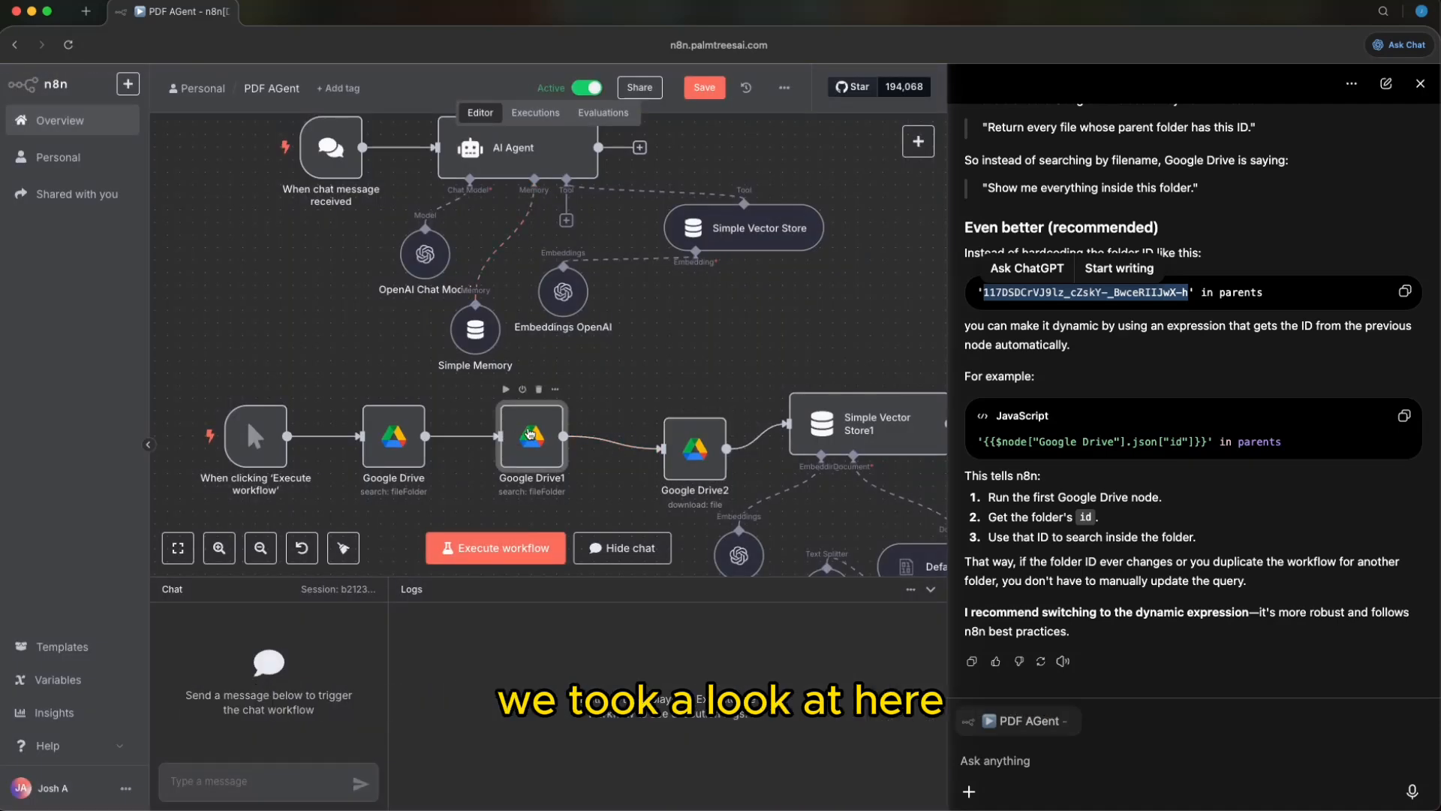
Compare the positions of both vector store nodes, and check Simple Vector Store1's operation mode and memory key.
scroll(557, 407, right, 5)
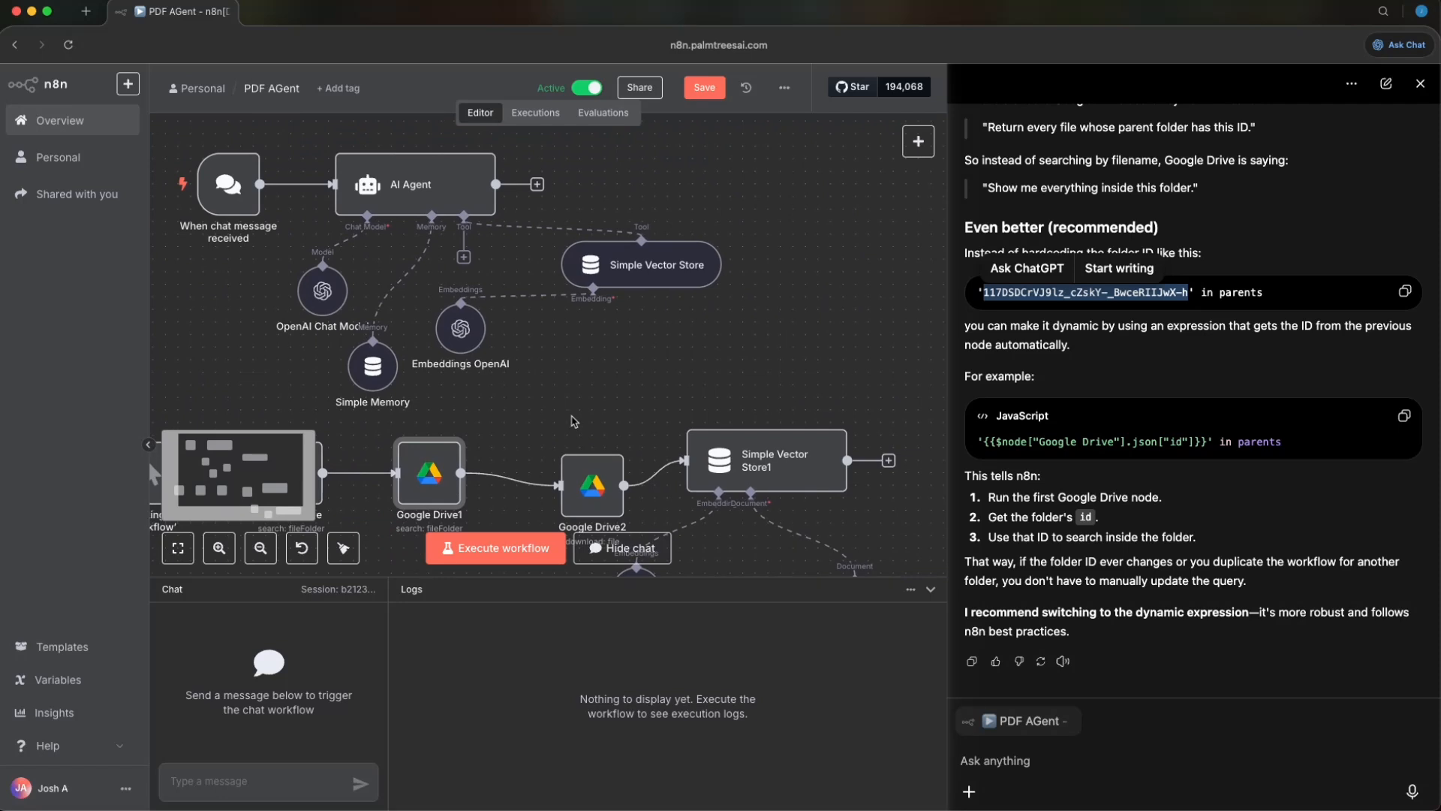
scroll(572, 422, down, 5)
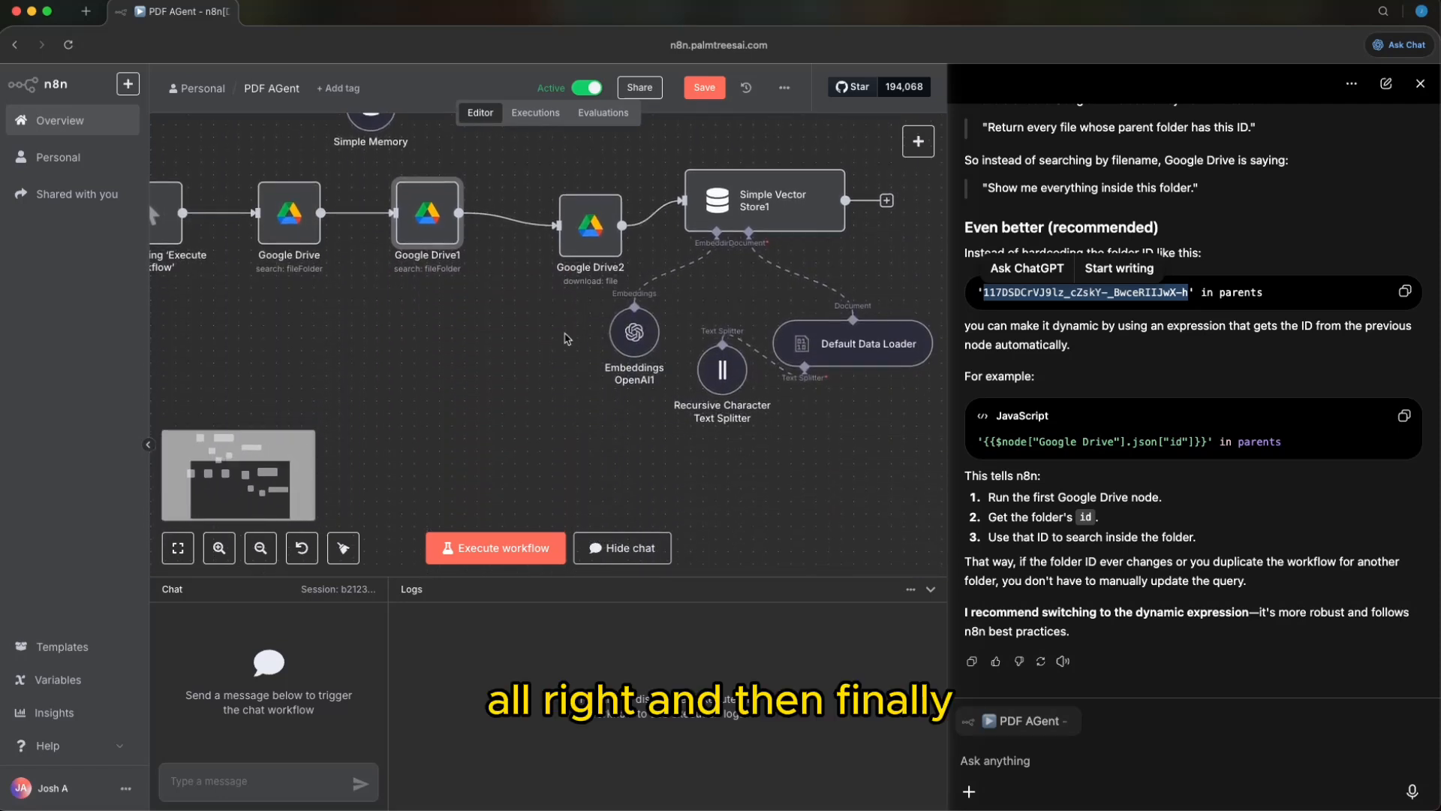
scroll(567, 339, right, 5)
scroll(566, 339, up, 3)
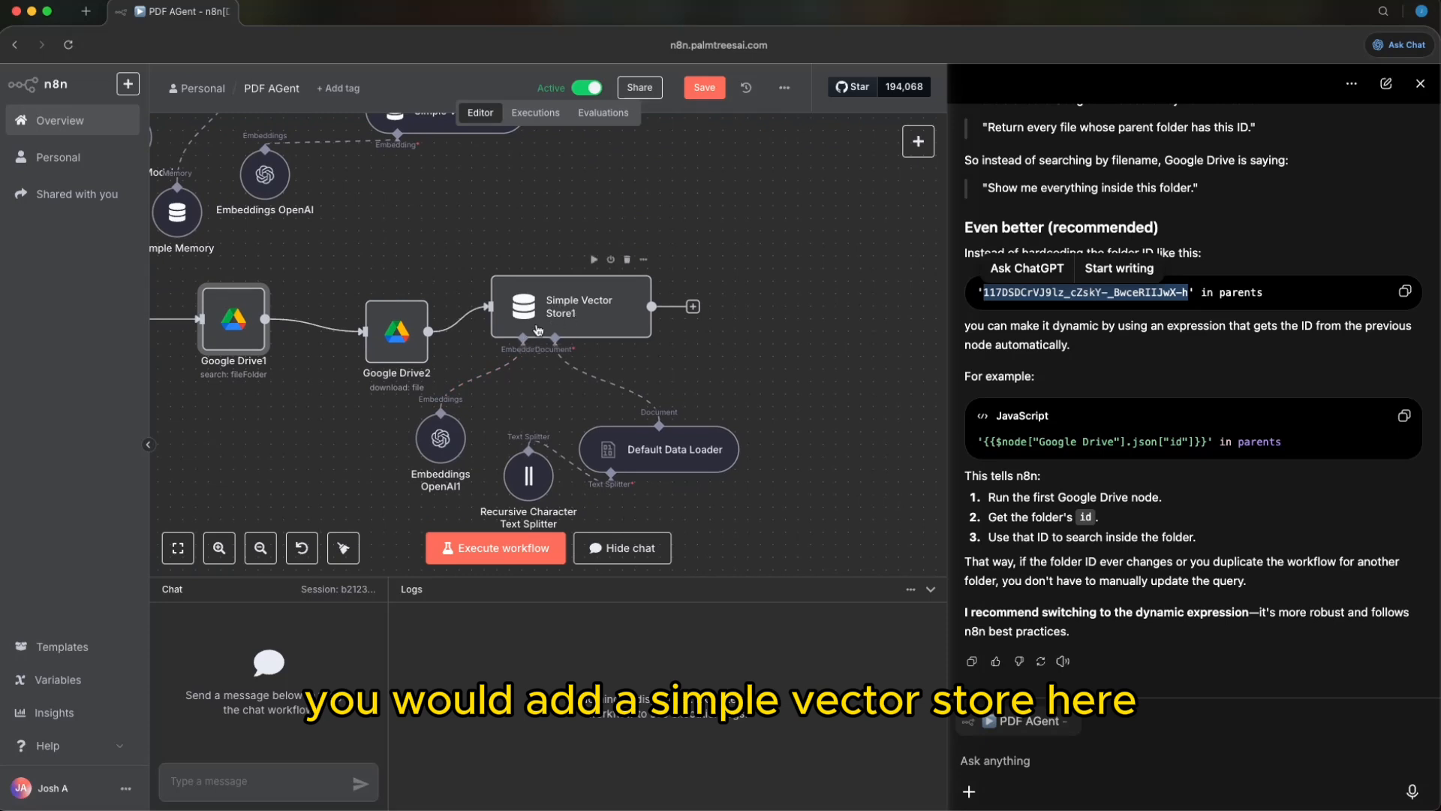
scroll(550, 304, up, 1)
scroll(550, 303, up, 2)
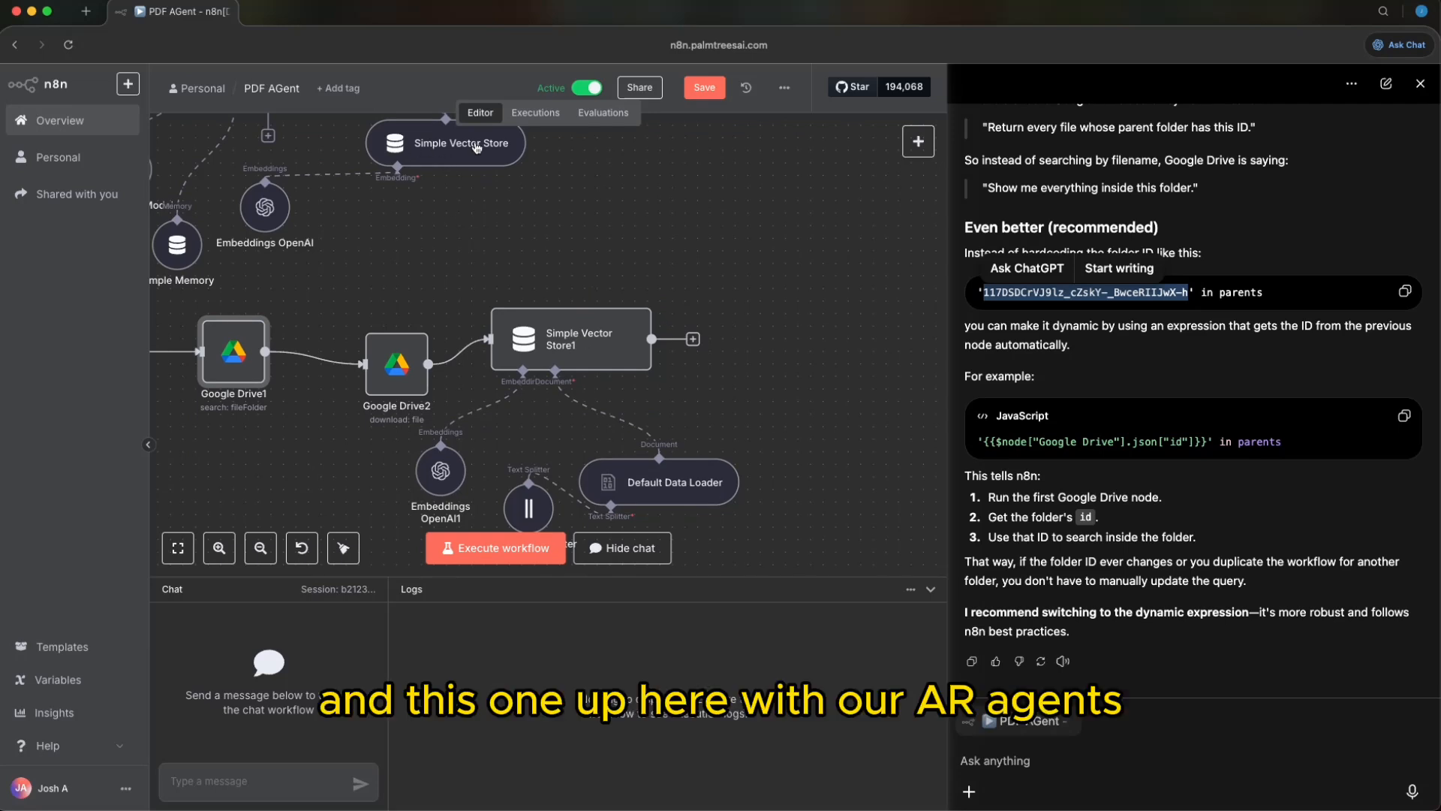
scroll(462, 180, up, 5)
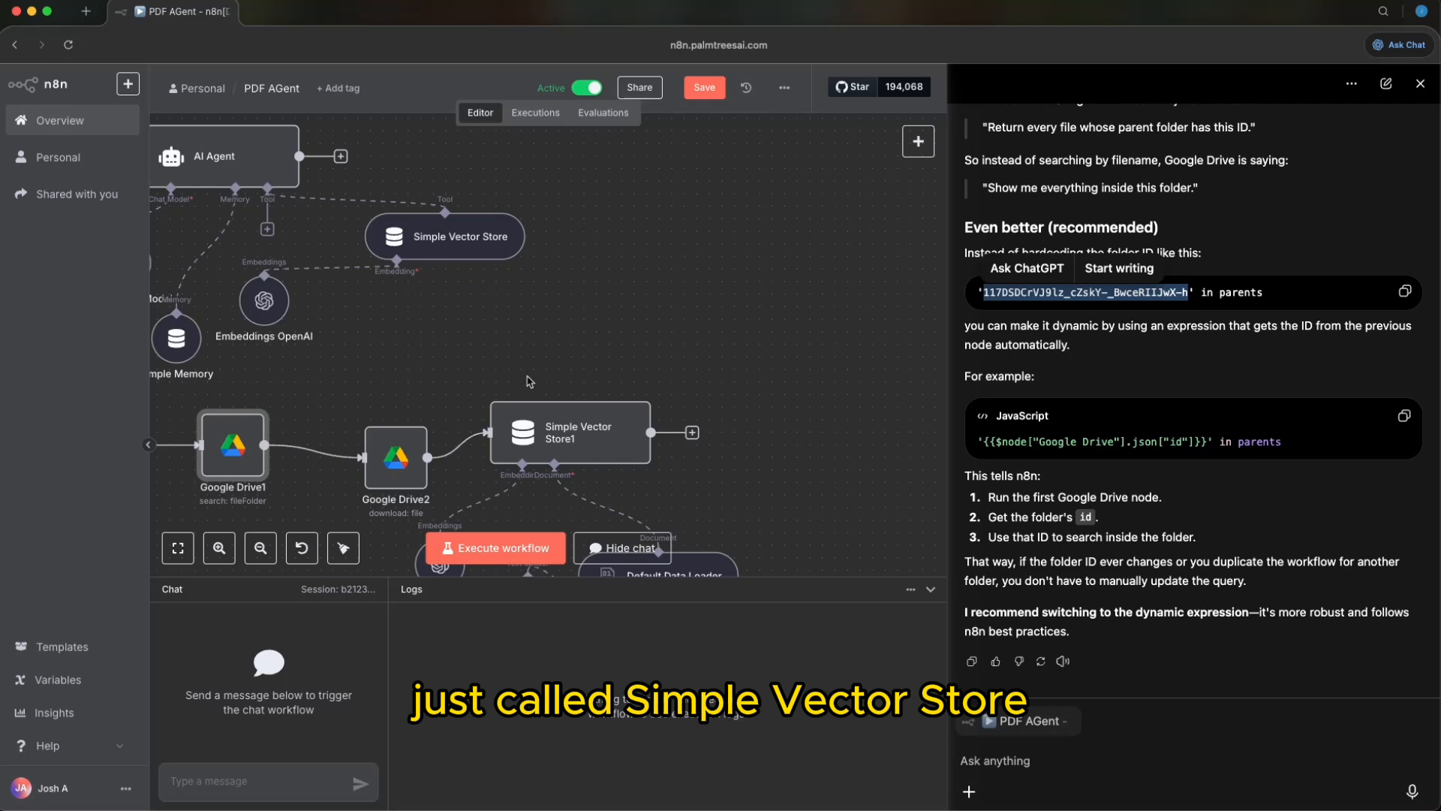
scroll(512, 332, down, 5)
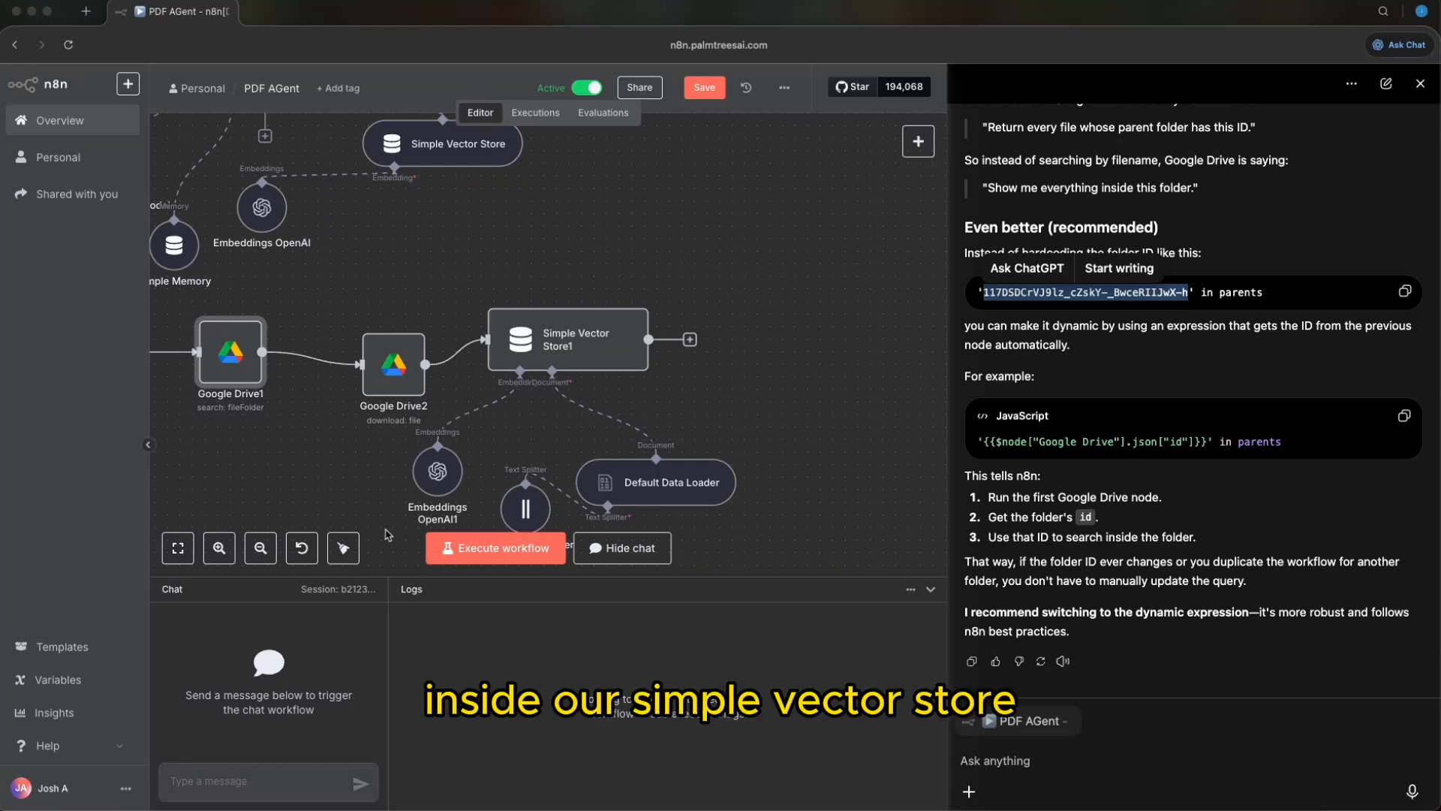
double_click(550, 342)
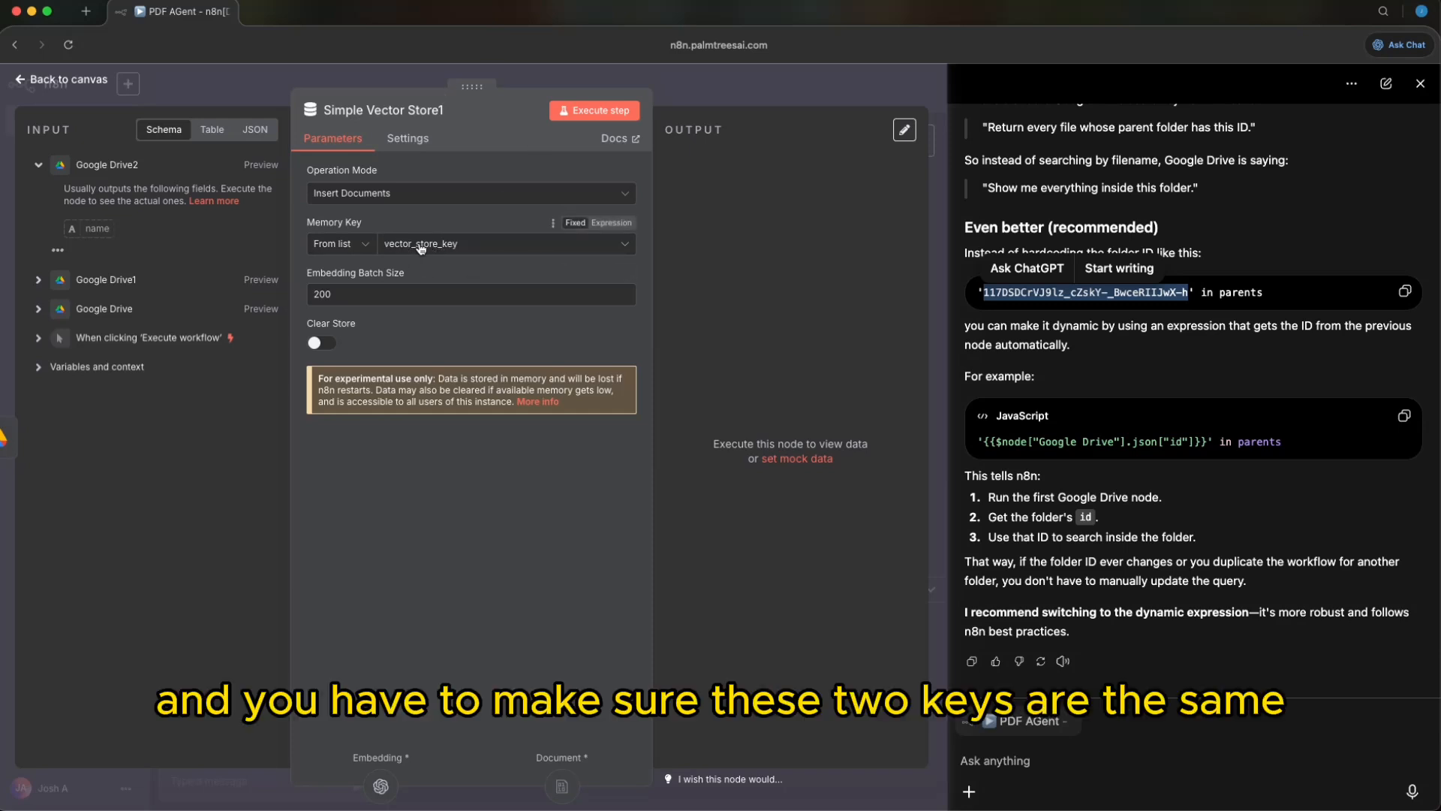
click(297, 76)
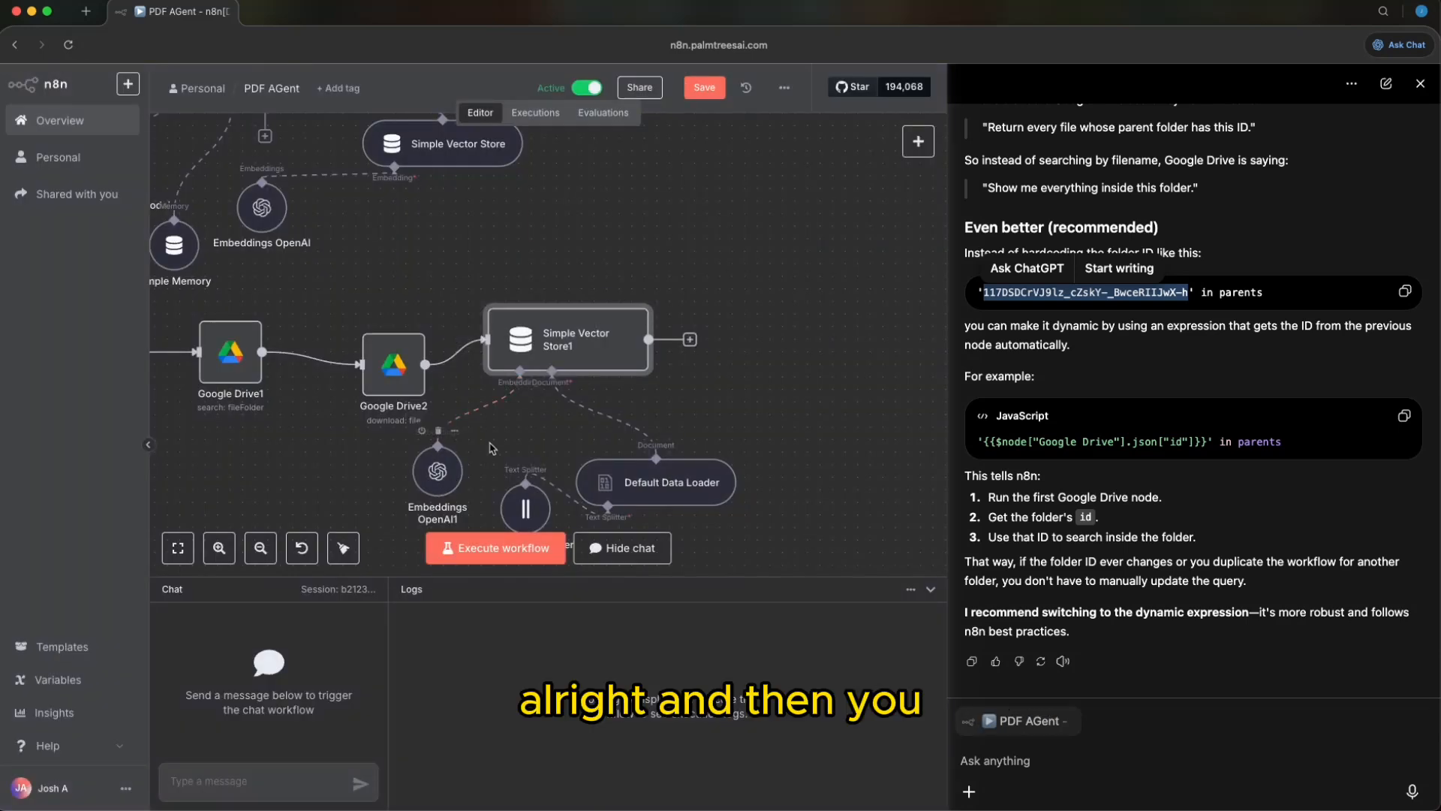
Check the credential and model settings of the Embeddings OpenAI1 node attached to Simple Vector Store1, and close them.
scroll(462, 466, left, 1)
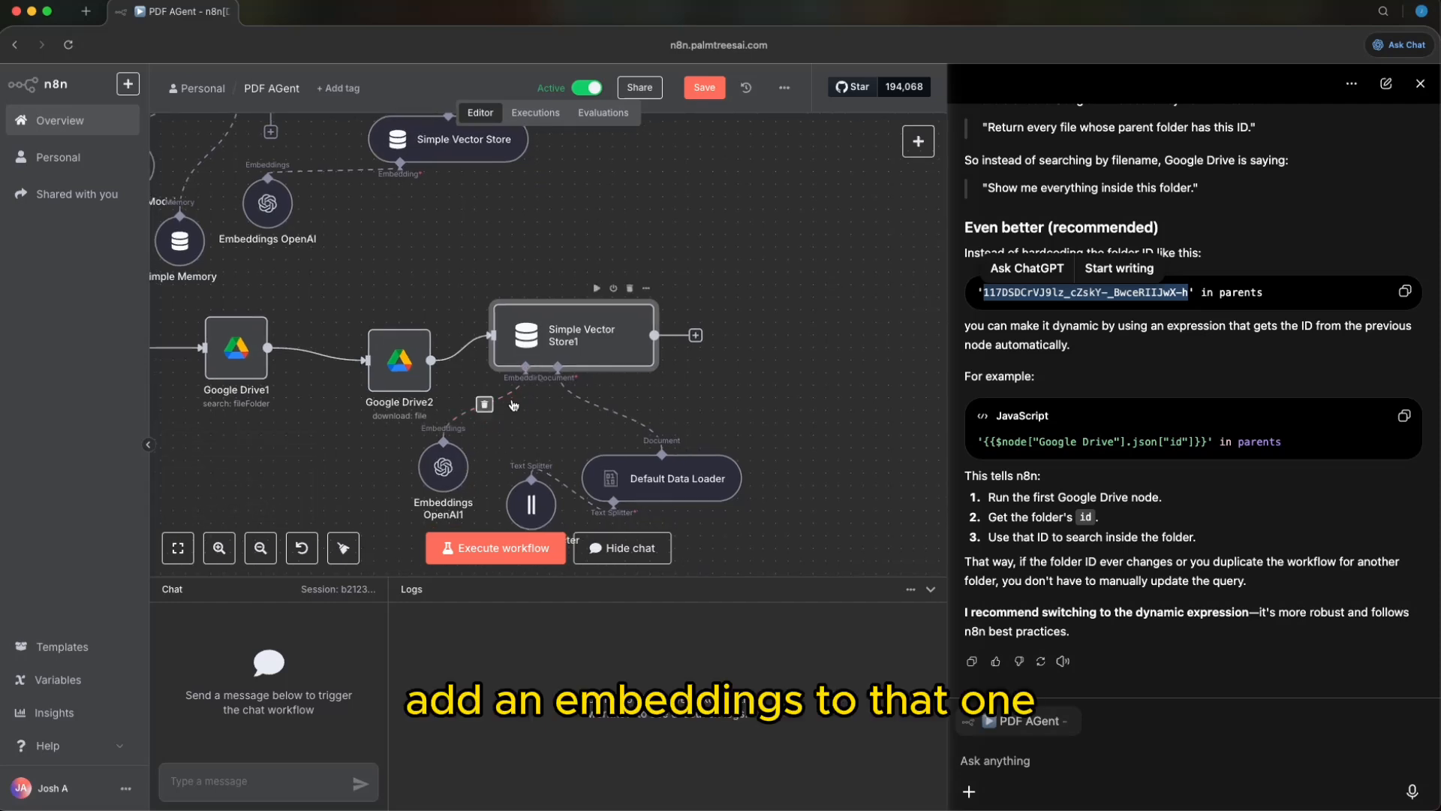
double_click(444, 469)
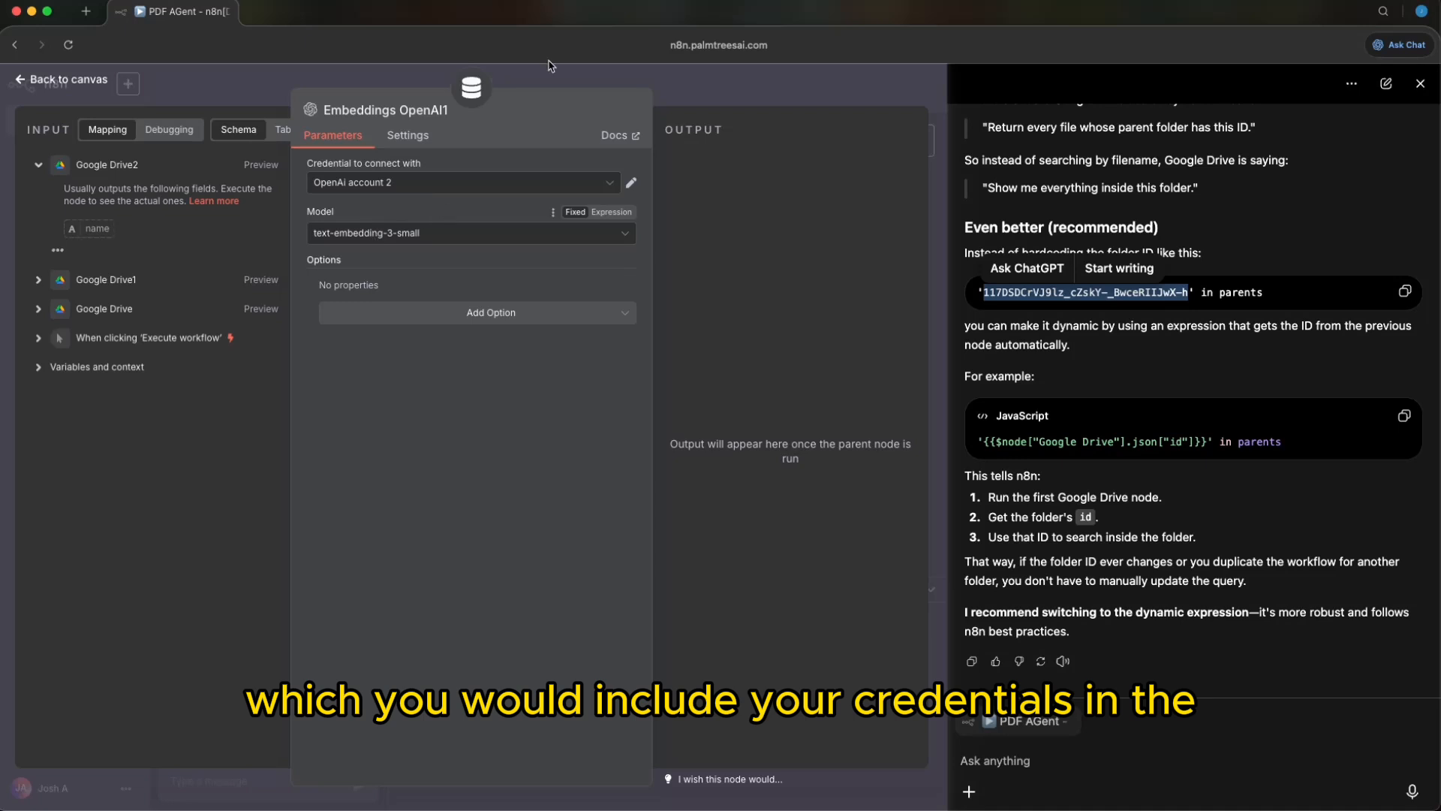
click(555, 83)
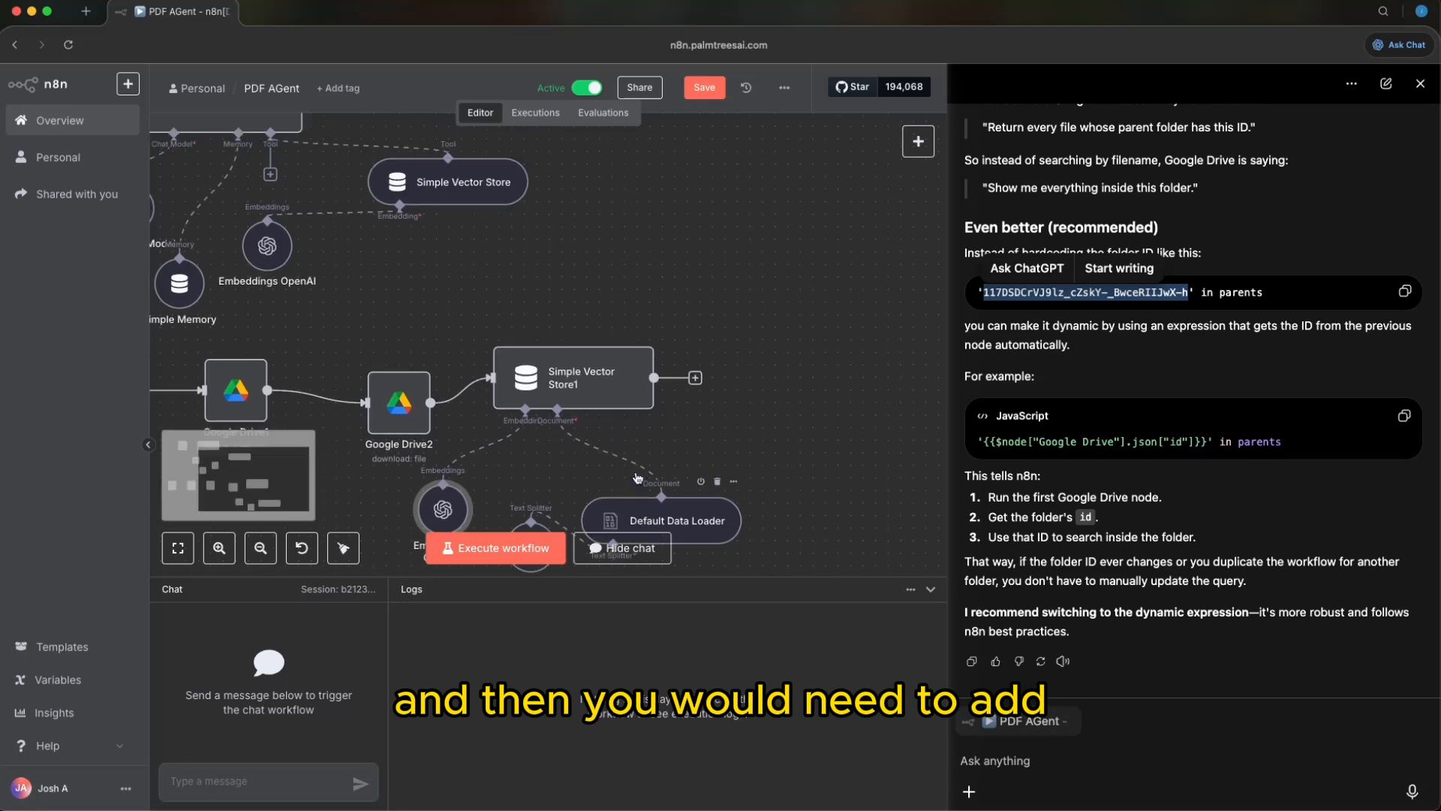
Review the Default Data Loader's data settings and its connected Recursive Character Text Splitter's chunk settings, and return to the canvas.
scroll(634, 473, up, 3)
scroll(637, 477, down, 4)
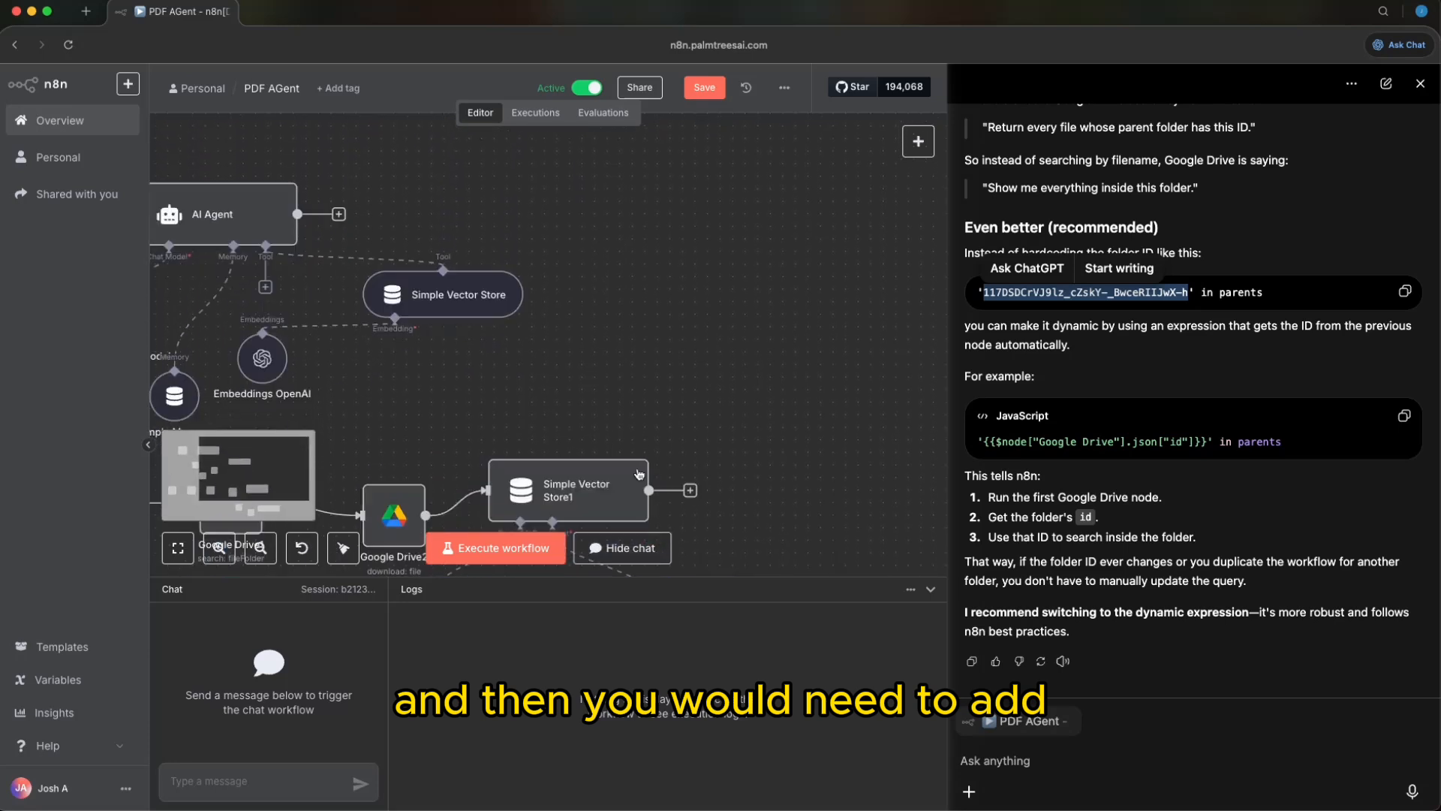
scroll(639, 473, down, 2)
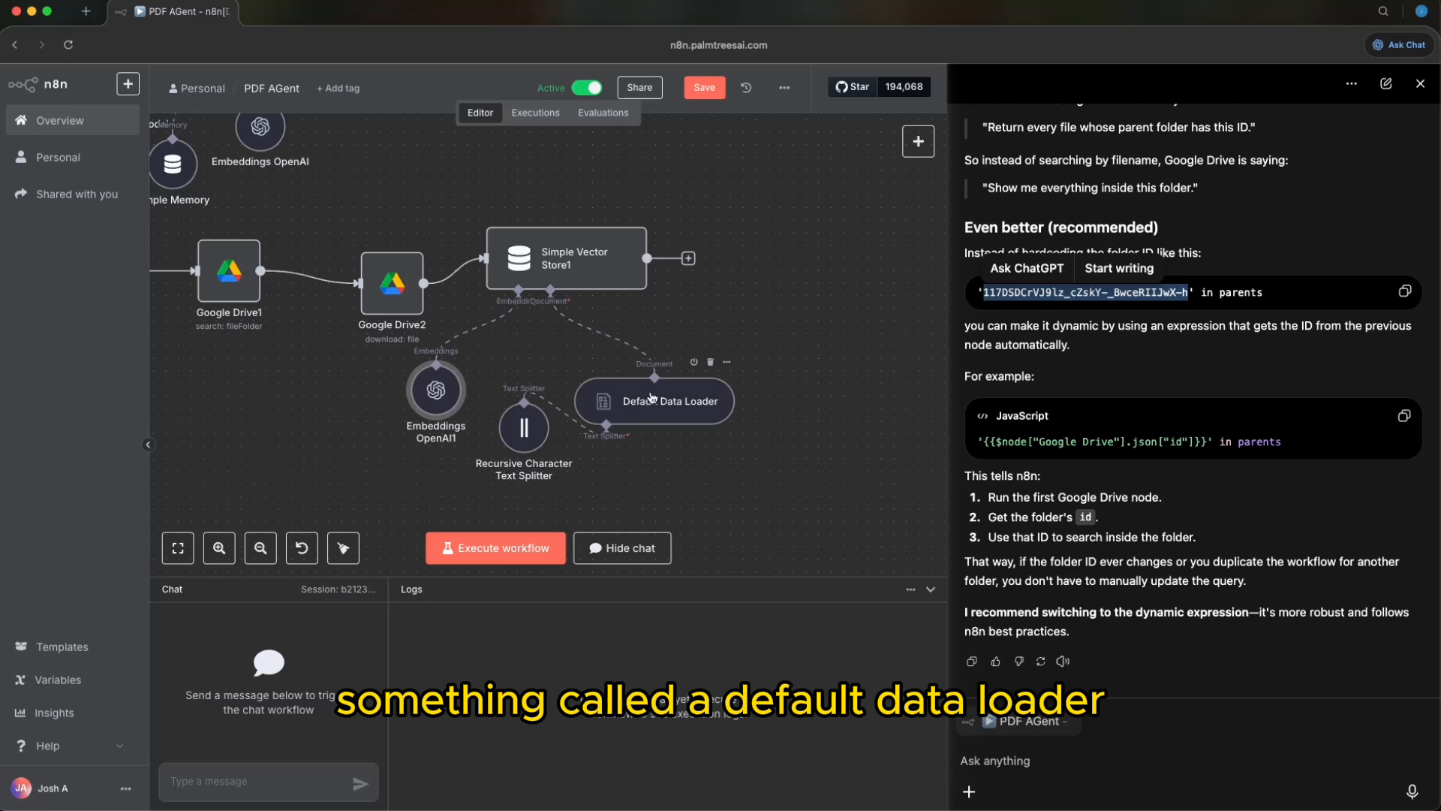
double_click(652, 398)
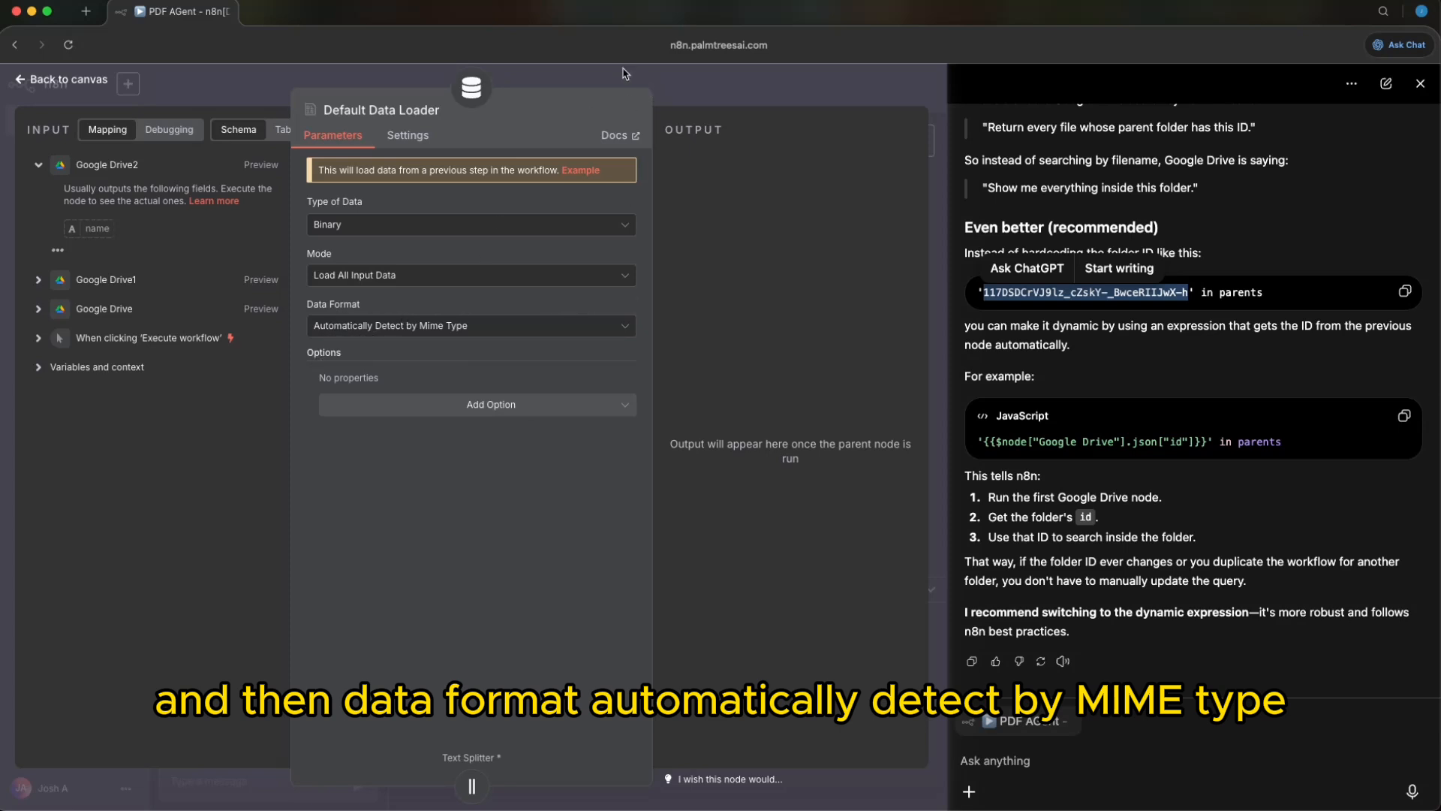
click(469, 787)
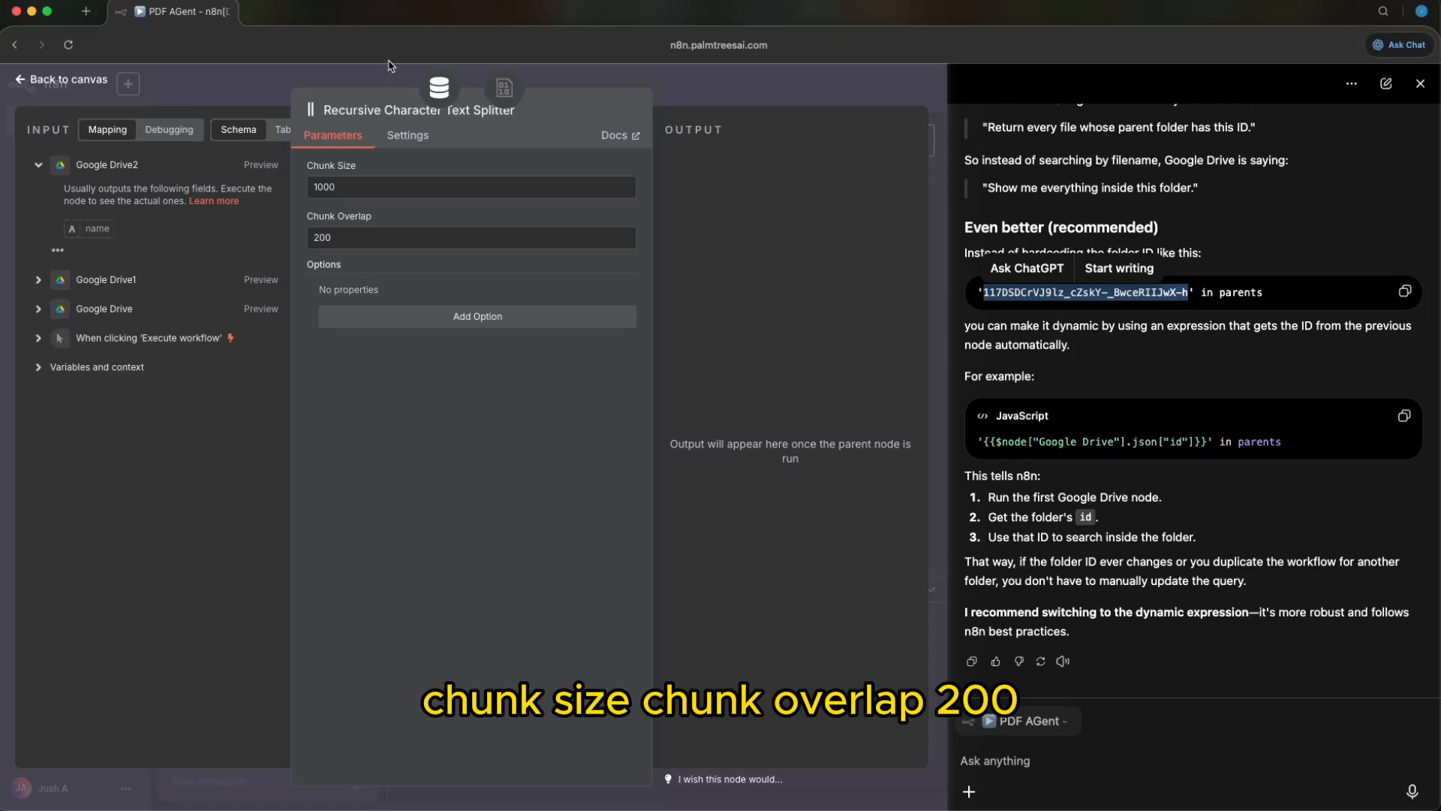
click(368, 77)
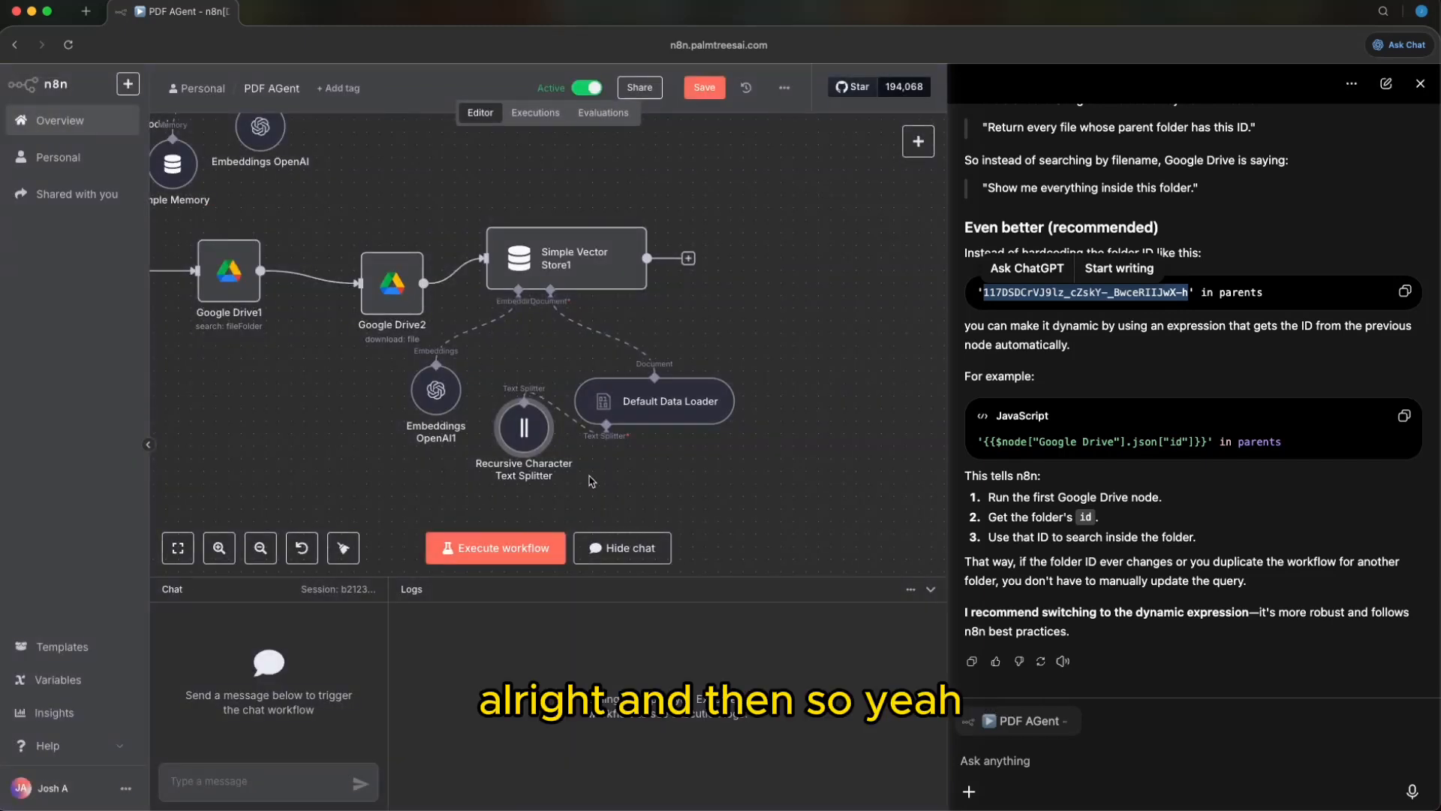
Move the Recursive Character Text Splitter node directly beneath the Default Data Loader and recheck its chunk size and overlap settings.
drag(524, 443, 599, 491)
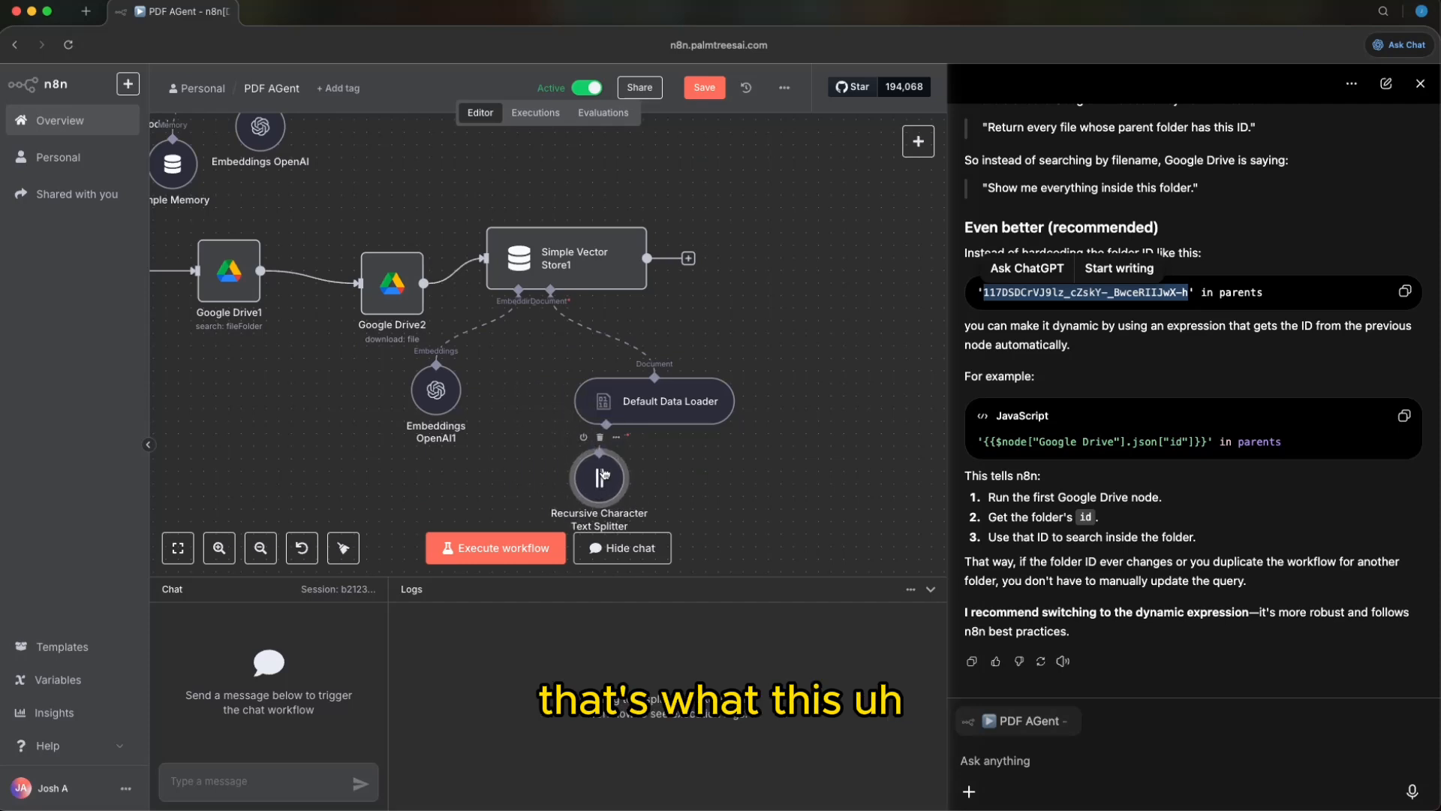
double_click(597, 479)
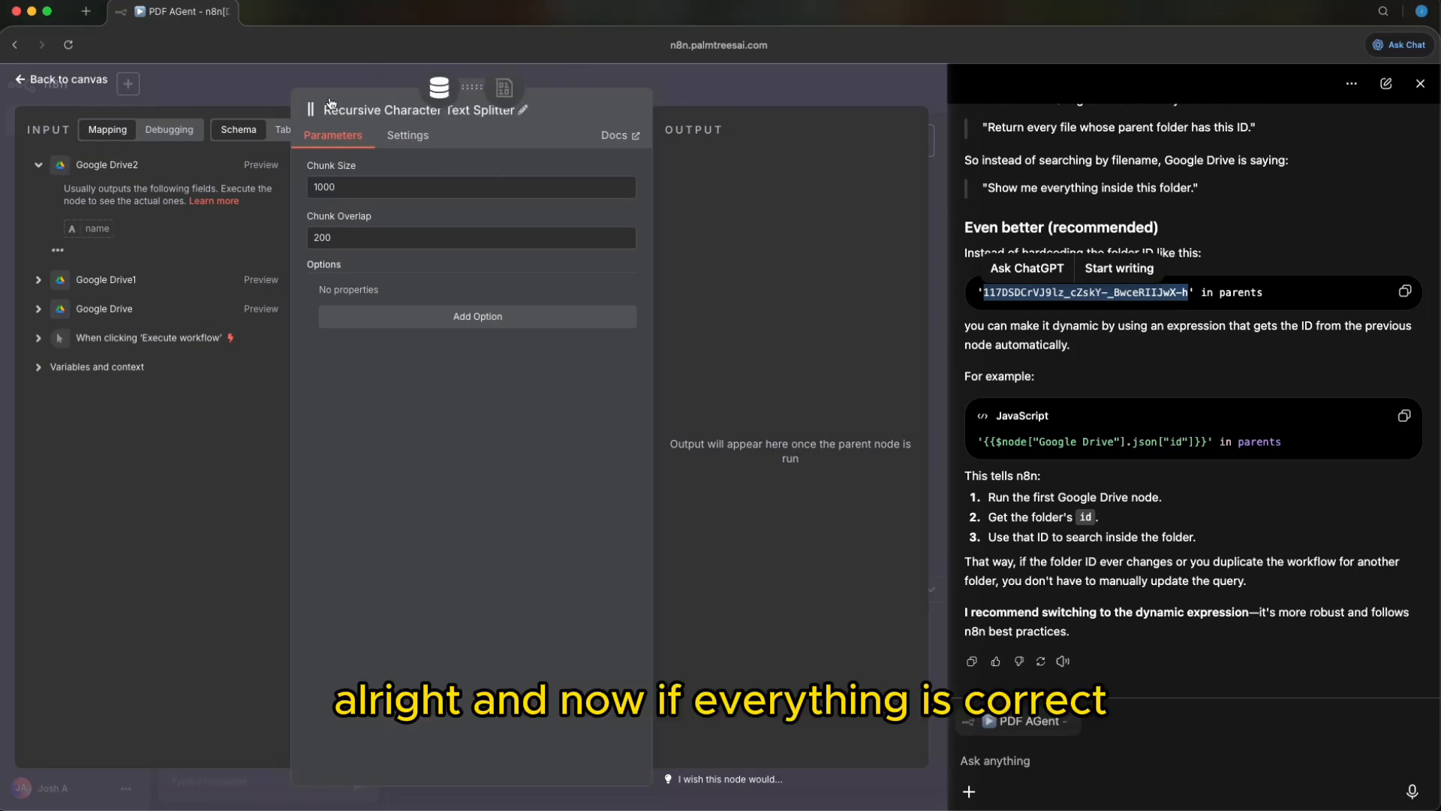
click(254, 98)
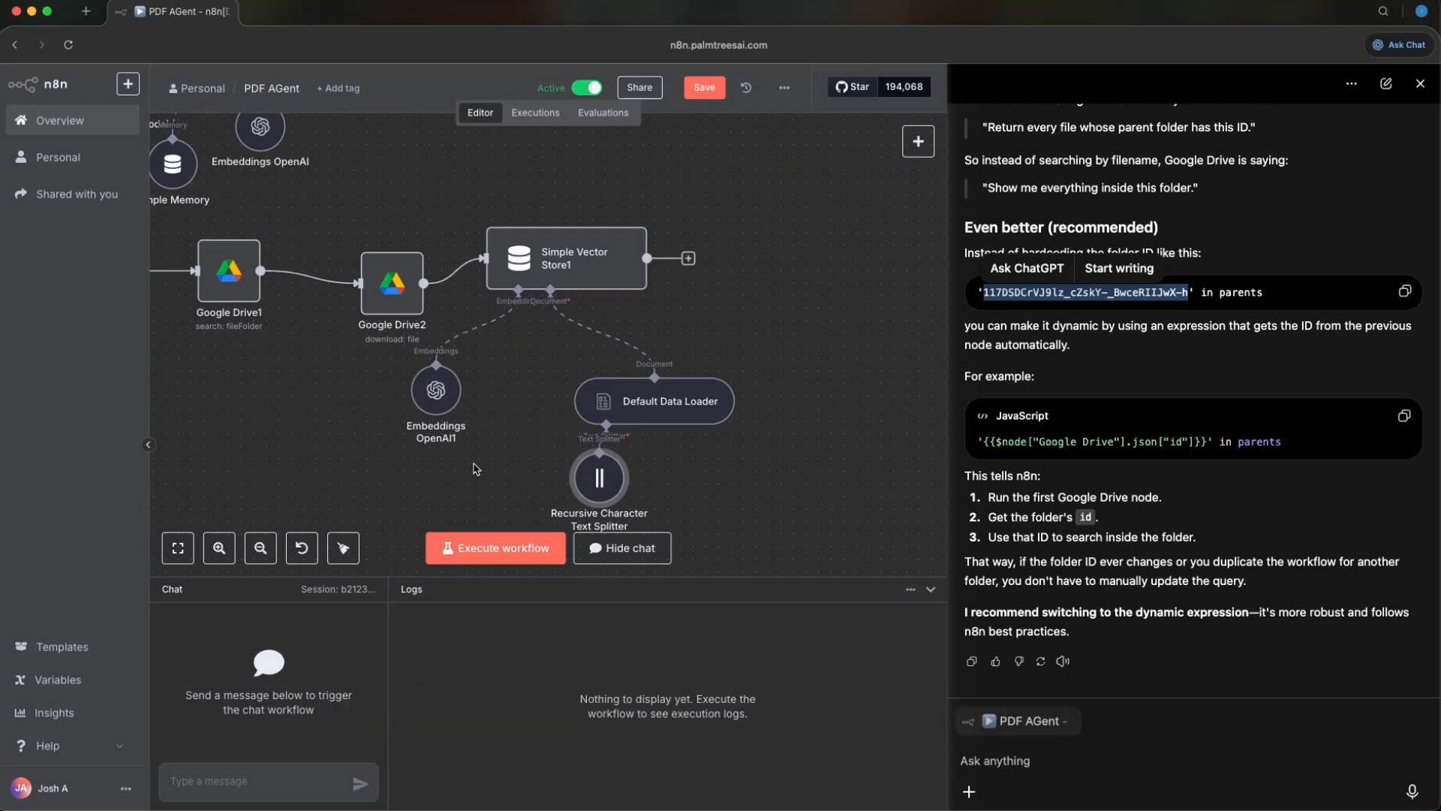
scroll(475, 324, up, 2)
scroll(478, 321, up, 4)
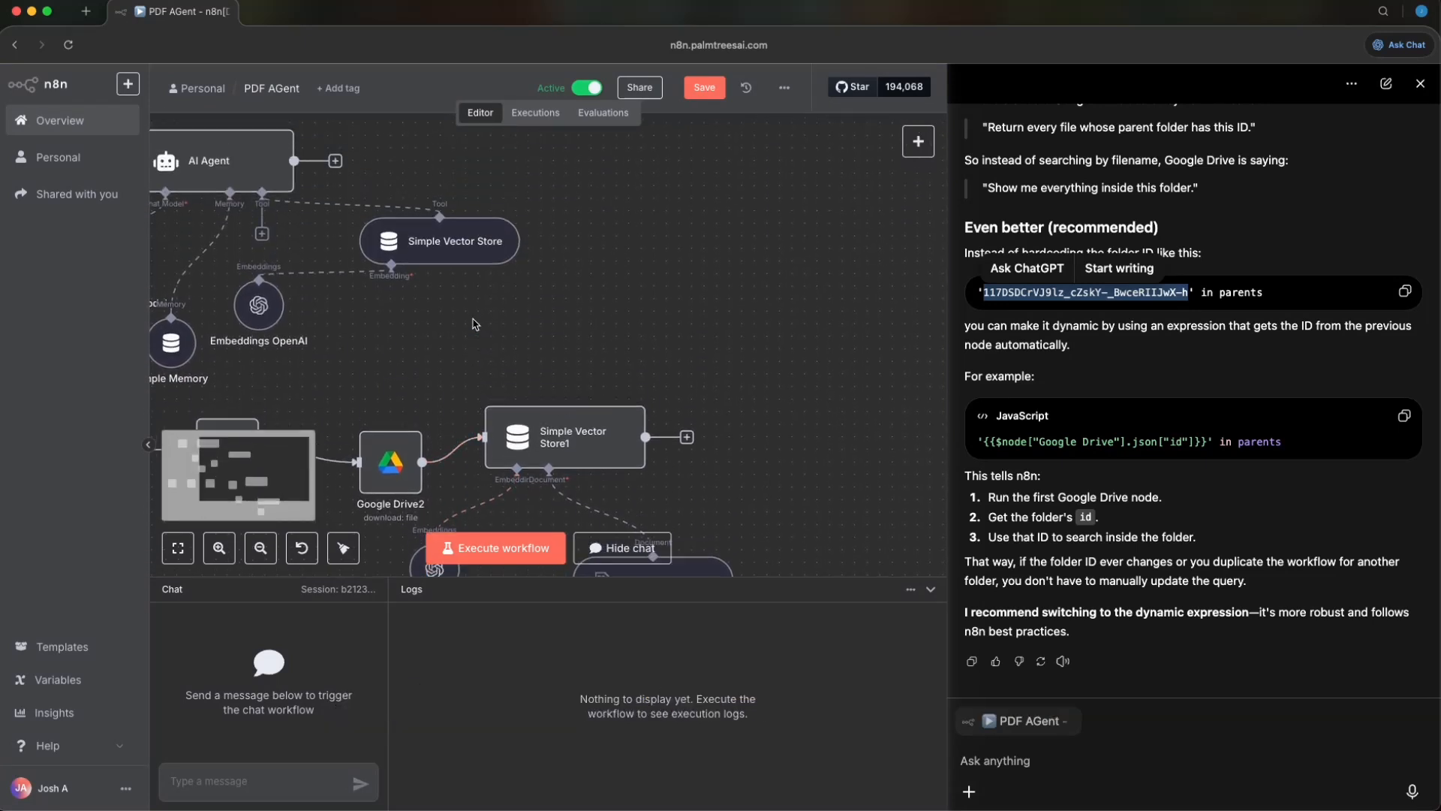
scroll(481, 317, left, 4)
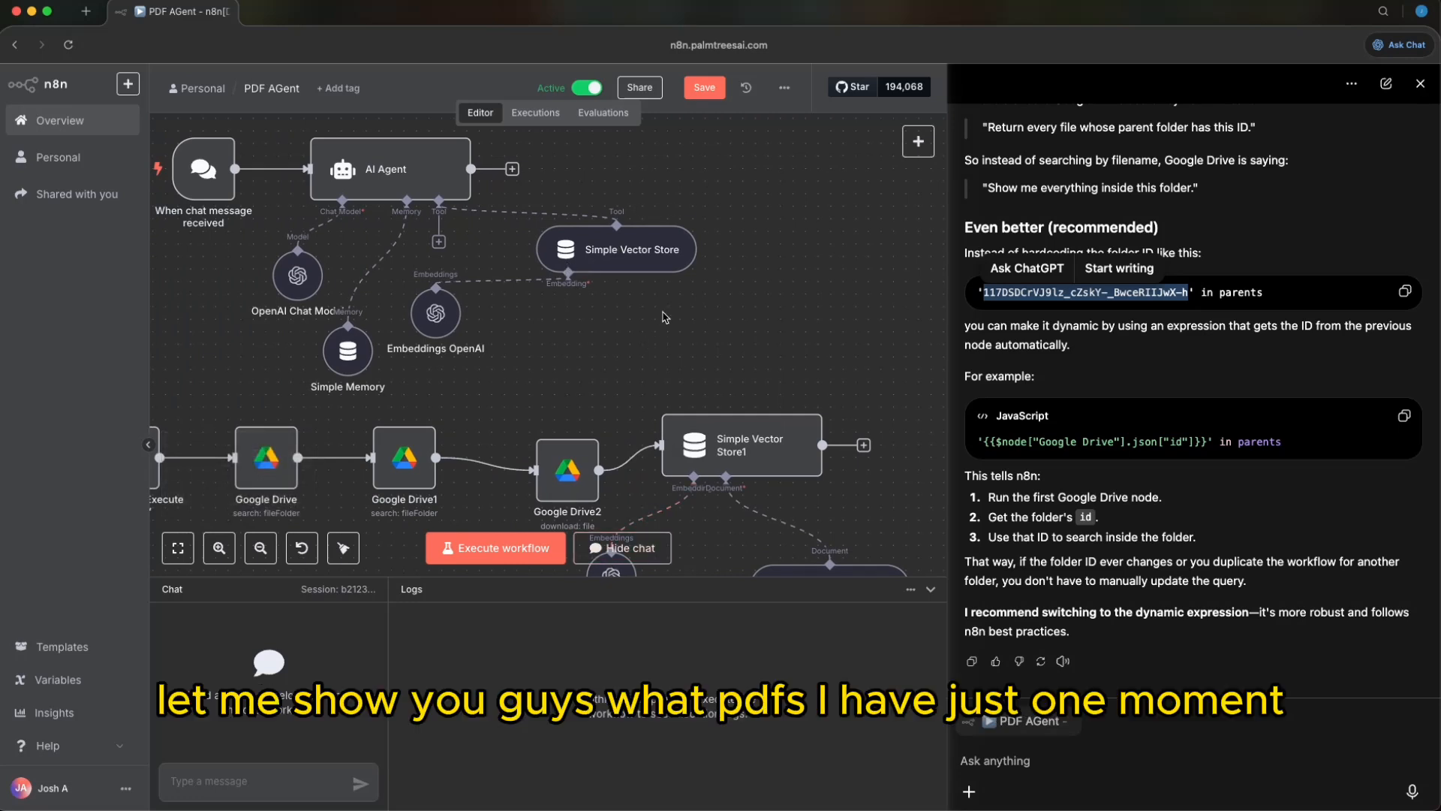
scroll(664, 319, left, 3)
scroll(665, 317, down, 2)
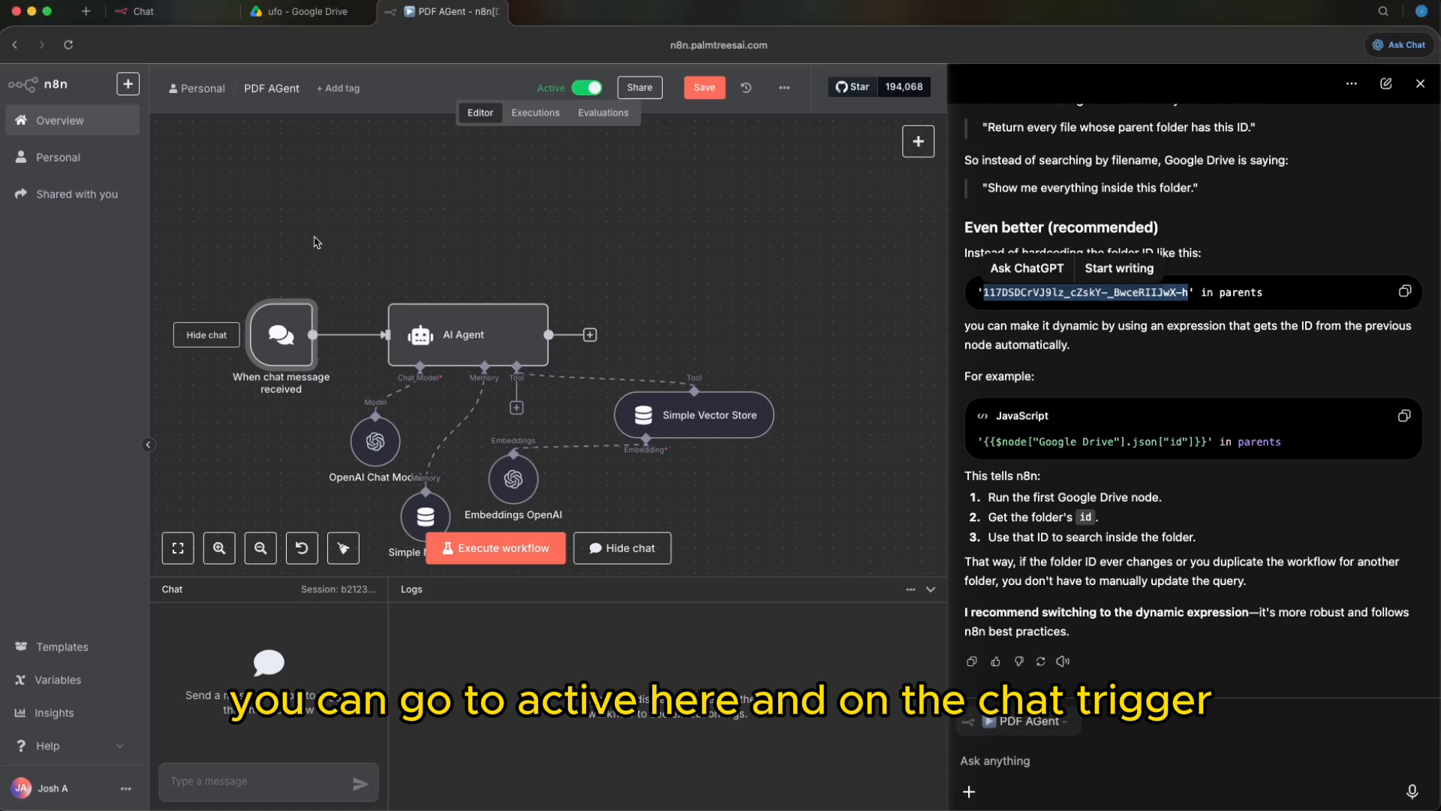
Copy the public chat URL from the When chat message received trigger and switch to the hosted chat page.
double_click(284, 323)
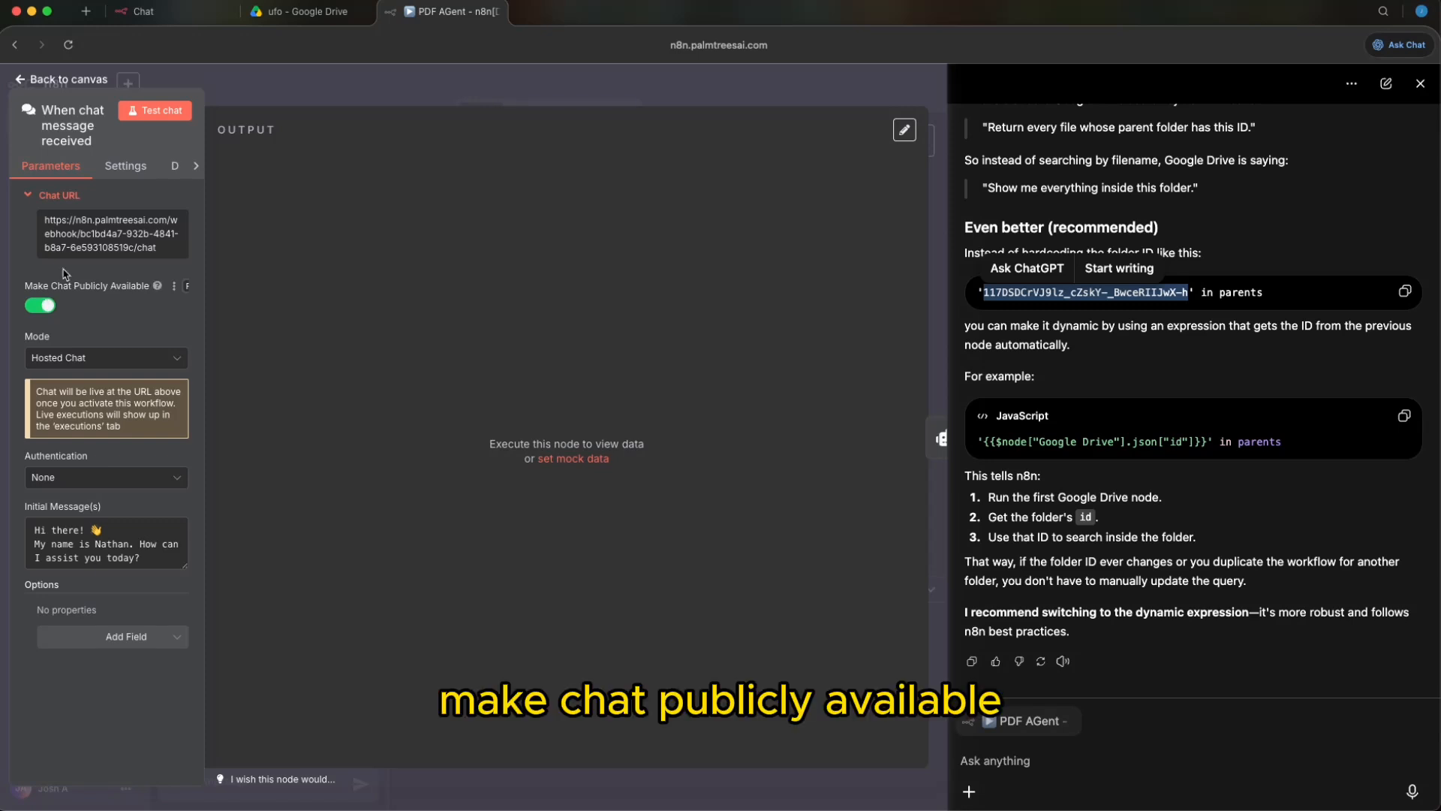
click(90, 239)
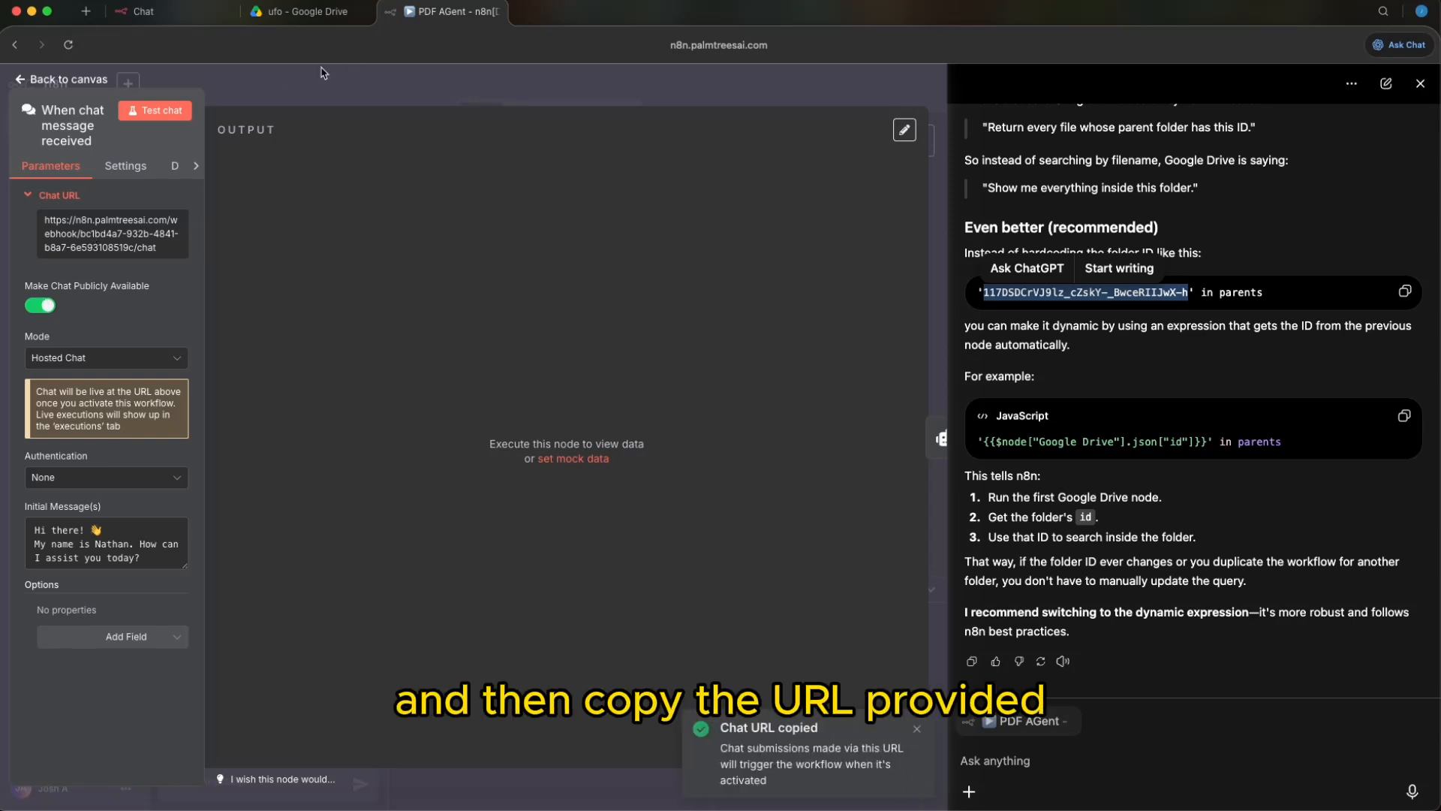
click(200, 23)
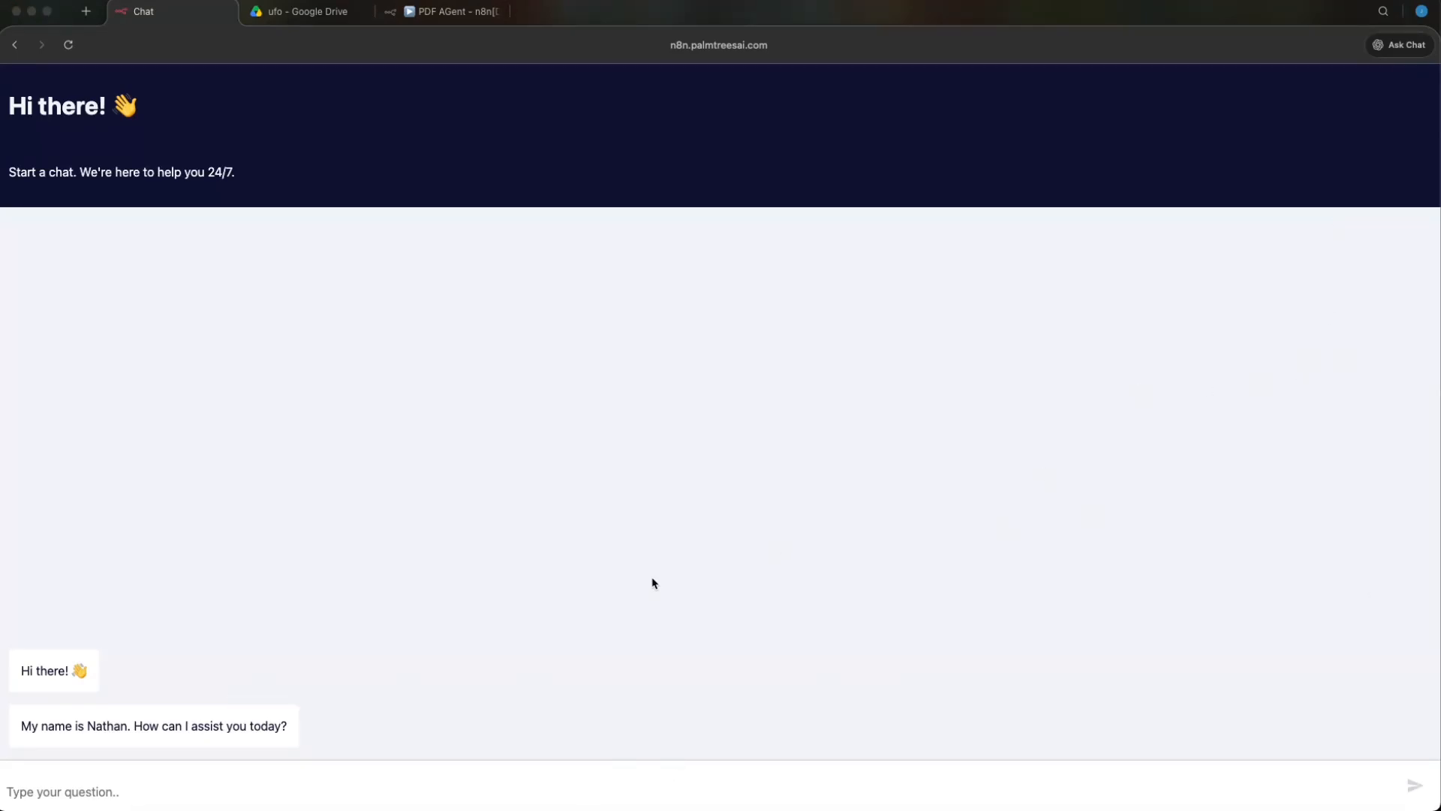
Ask the hosted chat "do you have any reports from the FBI related to UAPs in your knowledge base?".
click(239, 782)
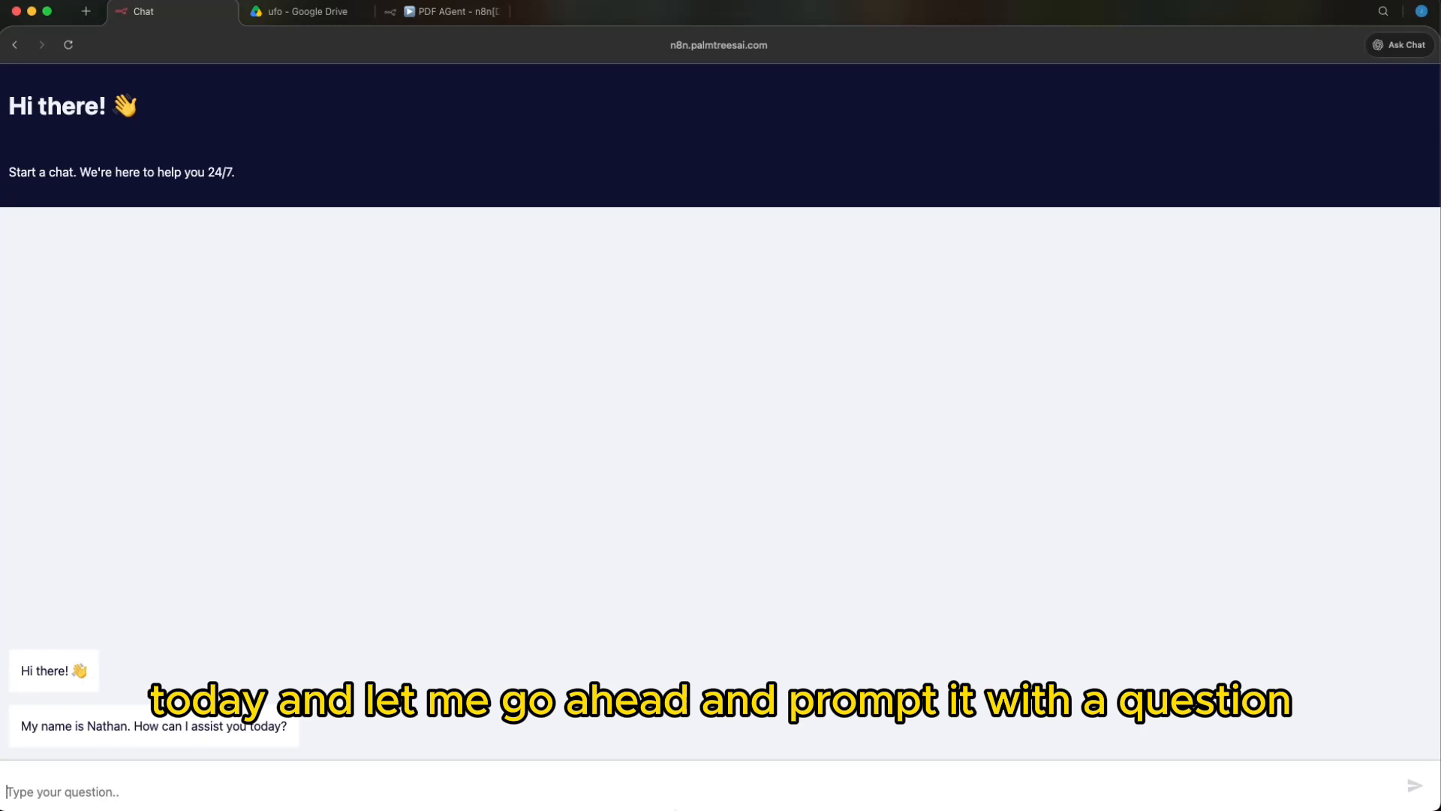
mouse_move(844, 791)
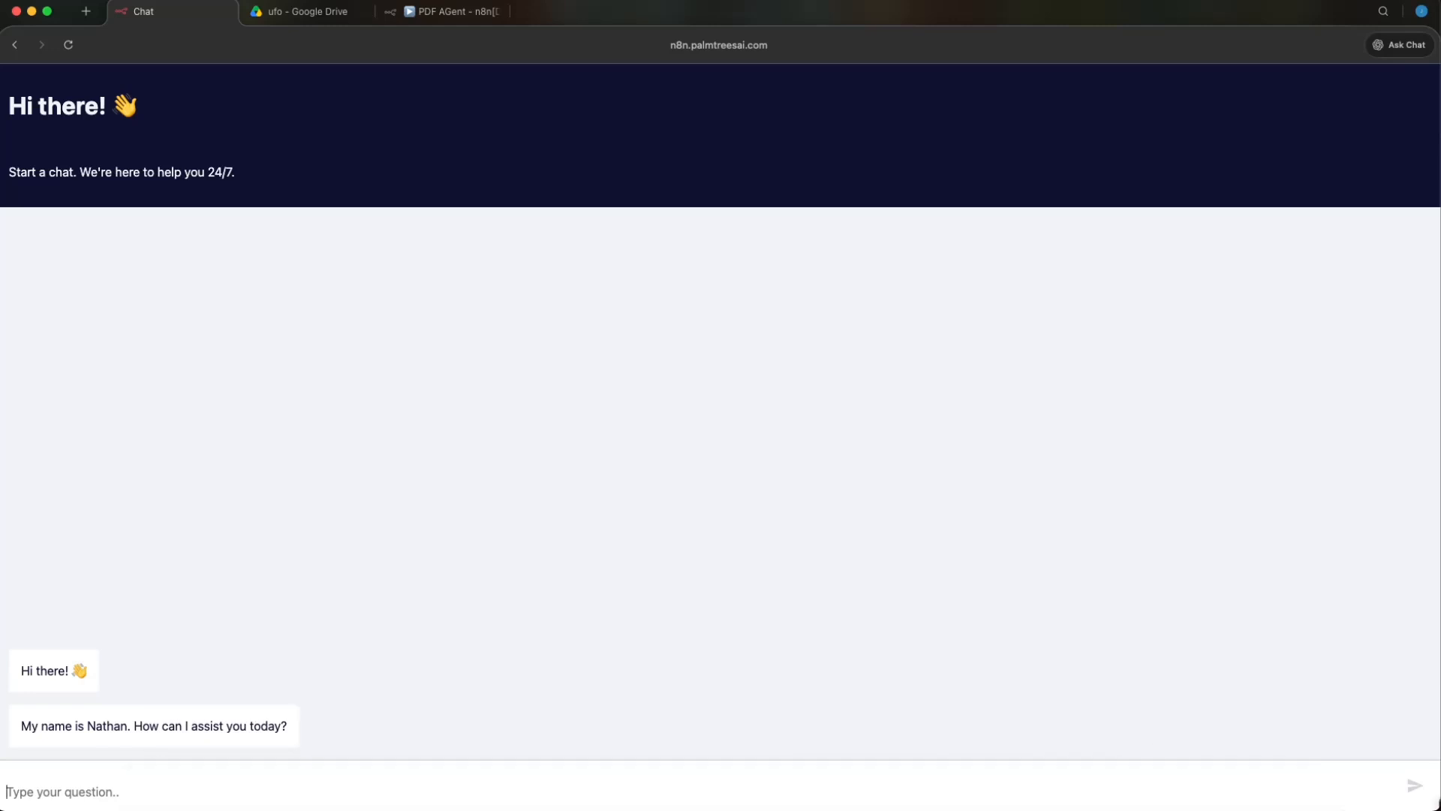
key(super+v)
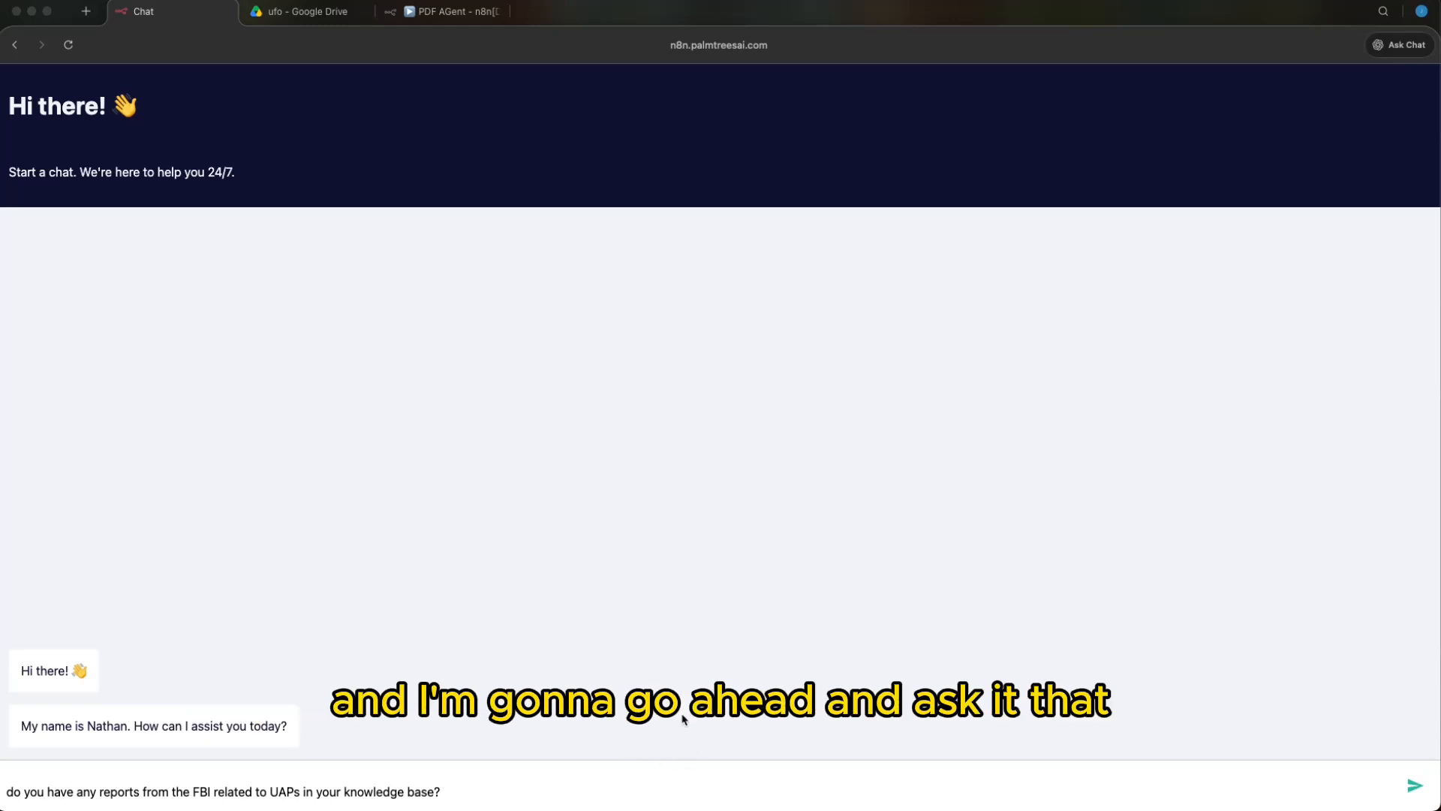
click(552, 781)
key(Return)
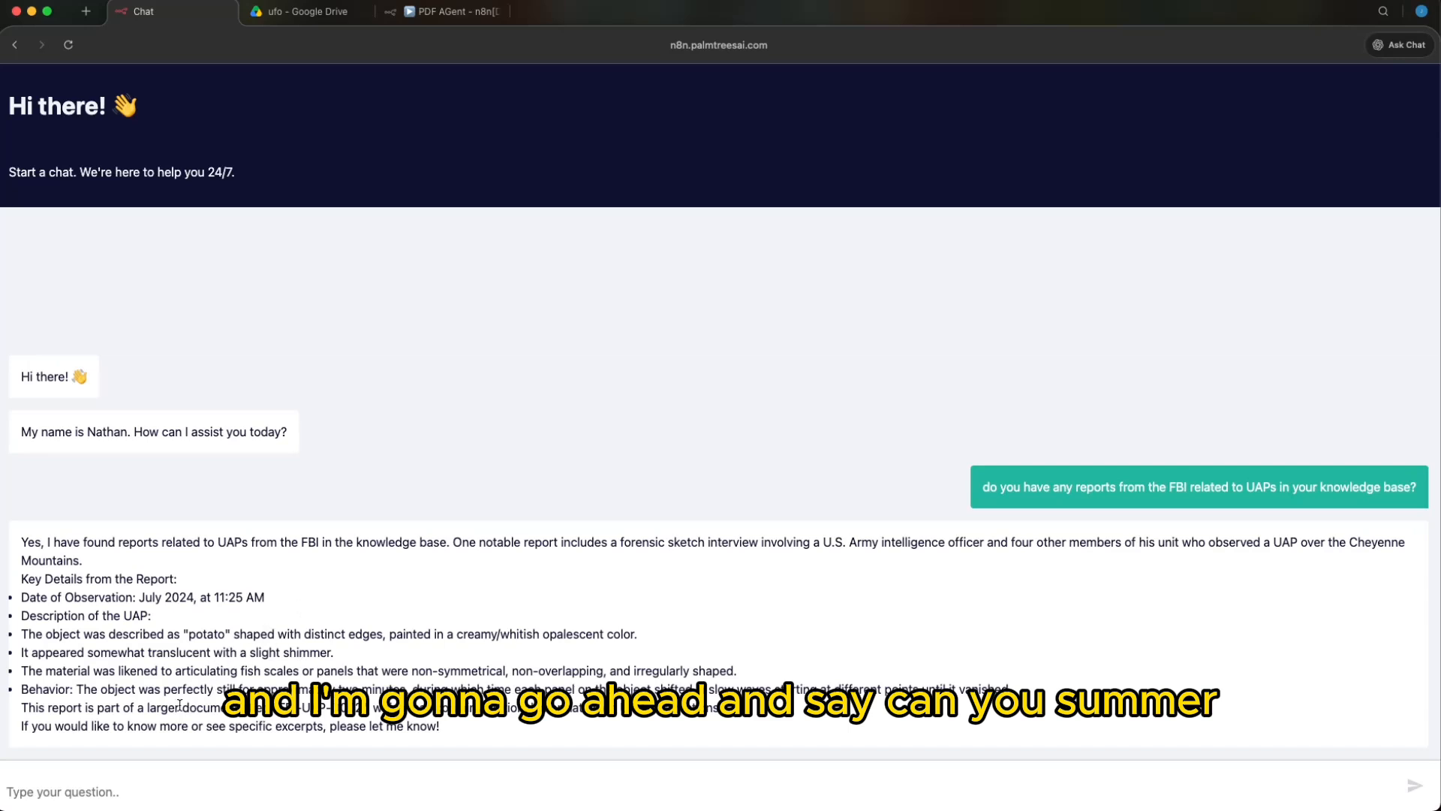
Send the follow-up question "csn you summarize this report?" in the hosted chat.
text(csn you)
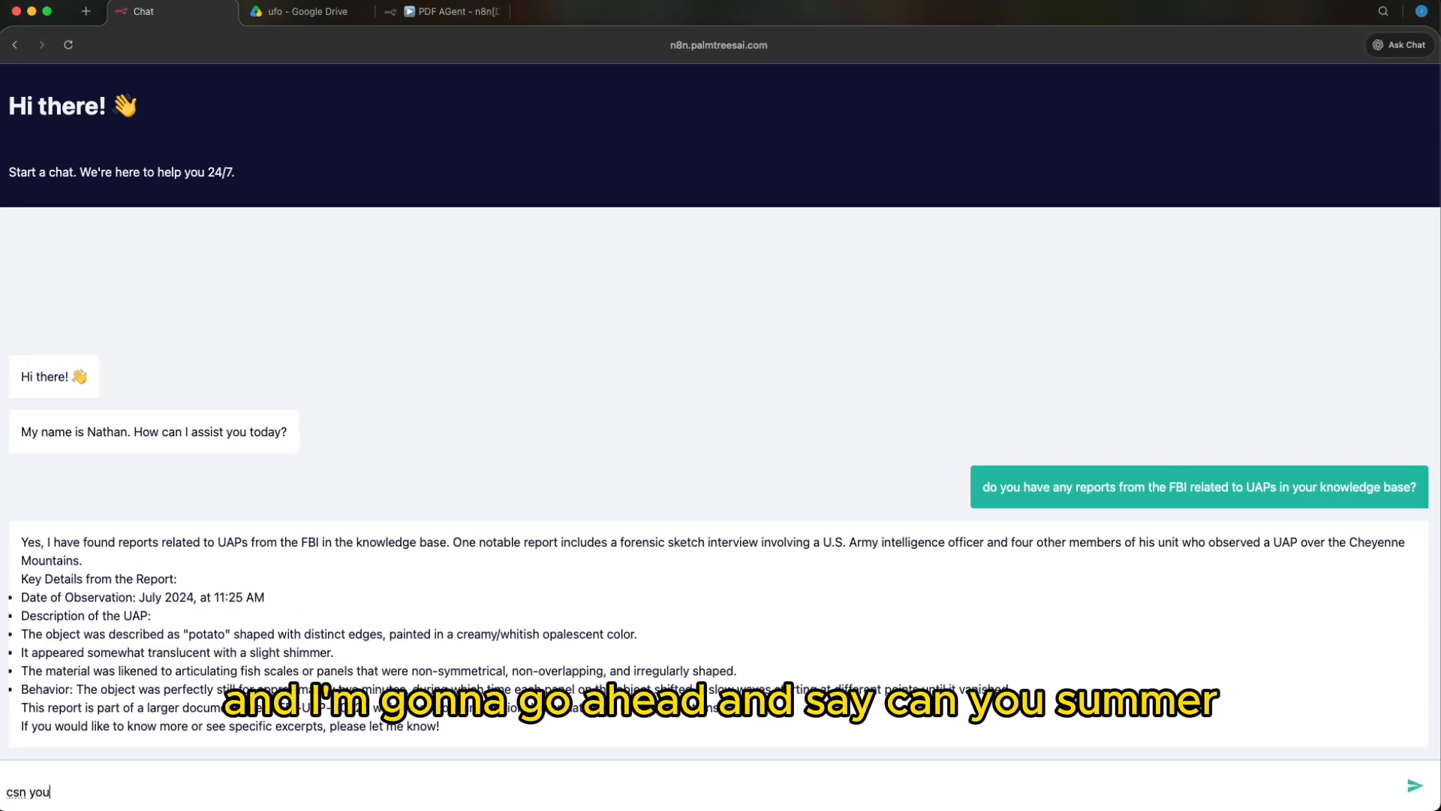
text( dsu)
key(BackSpace)
key(BackSpace)
text(d)
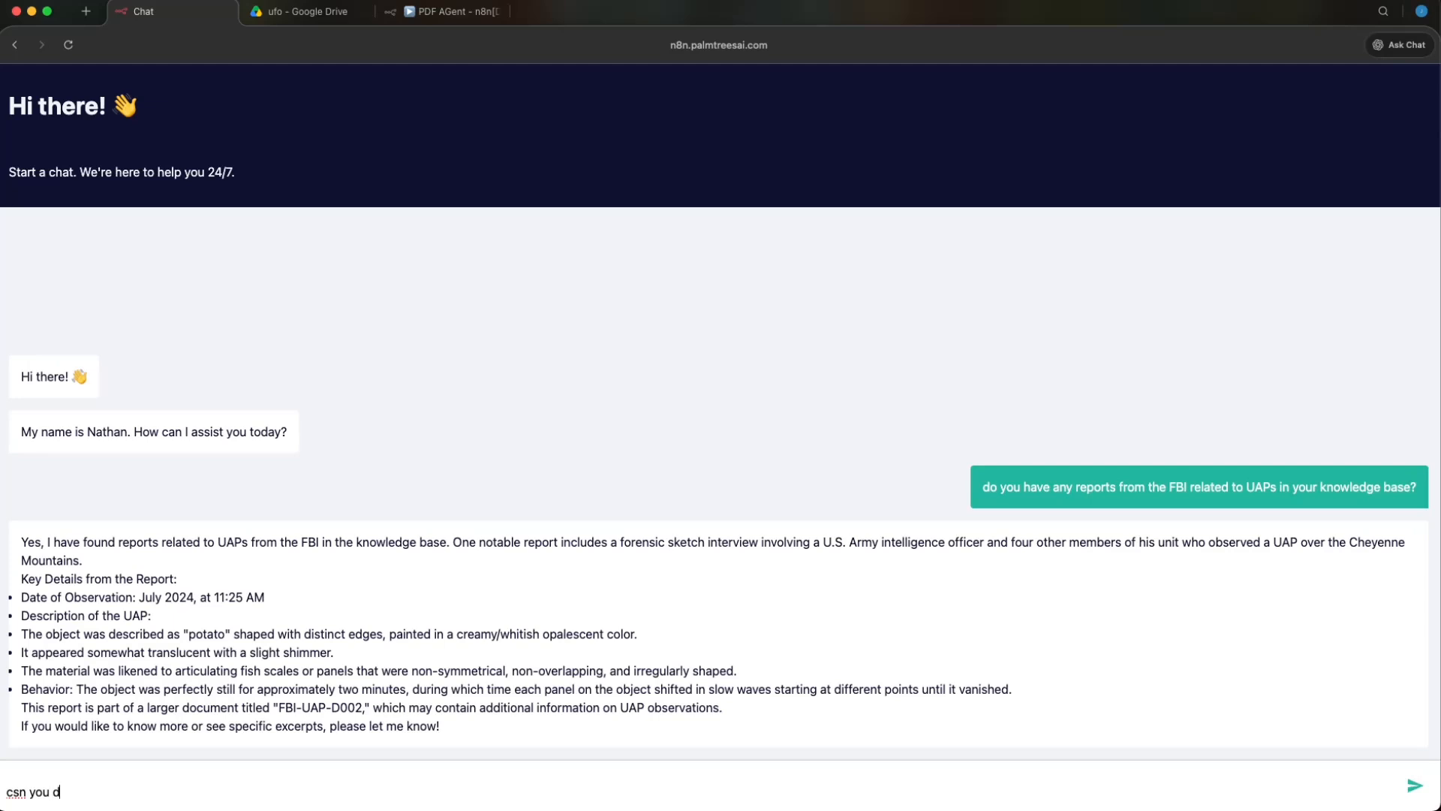
text(uummarix)
text(e th)
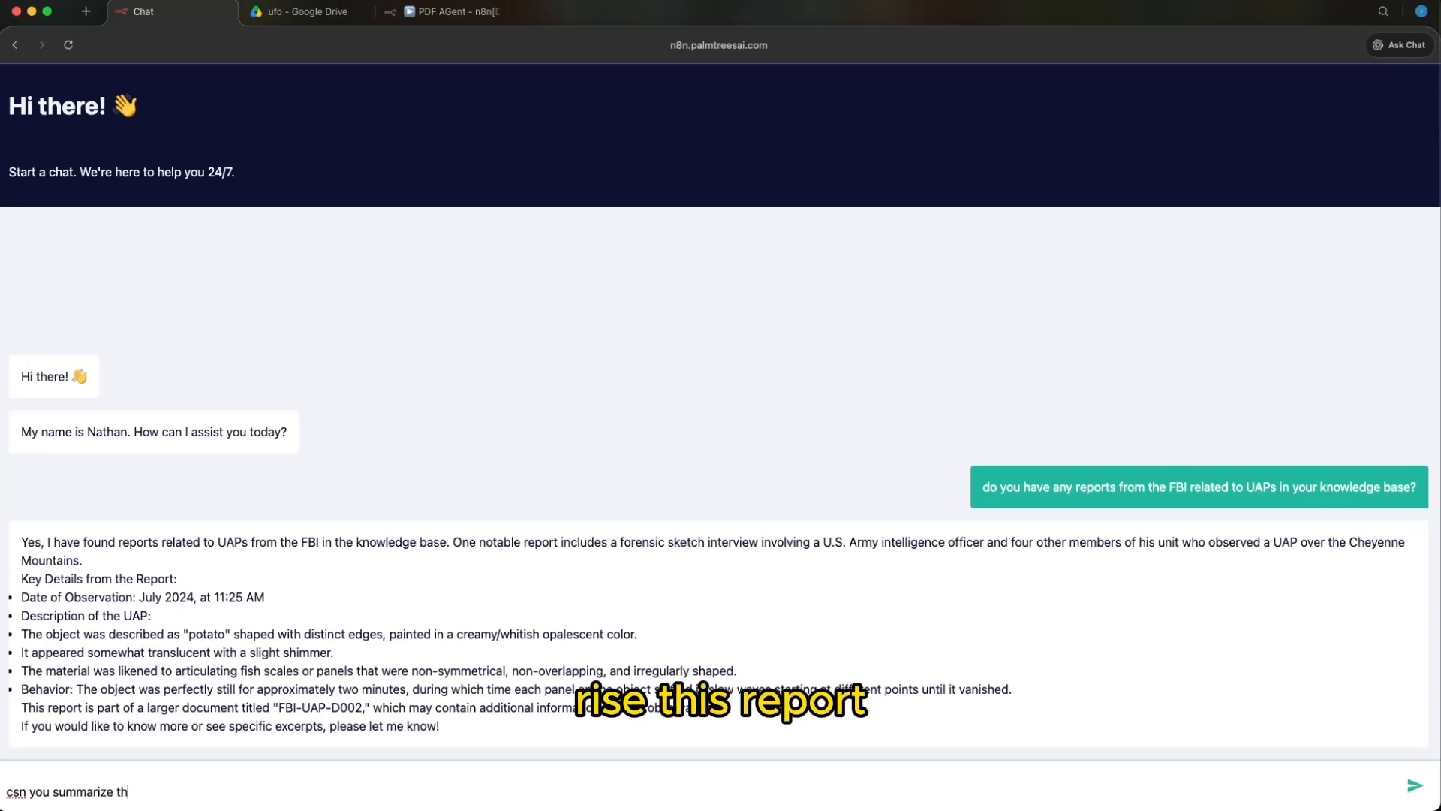
text(is report?)
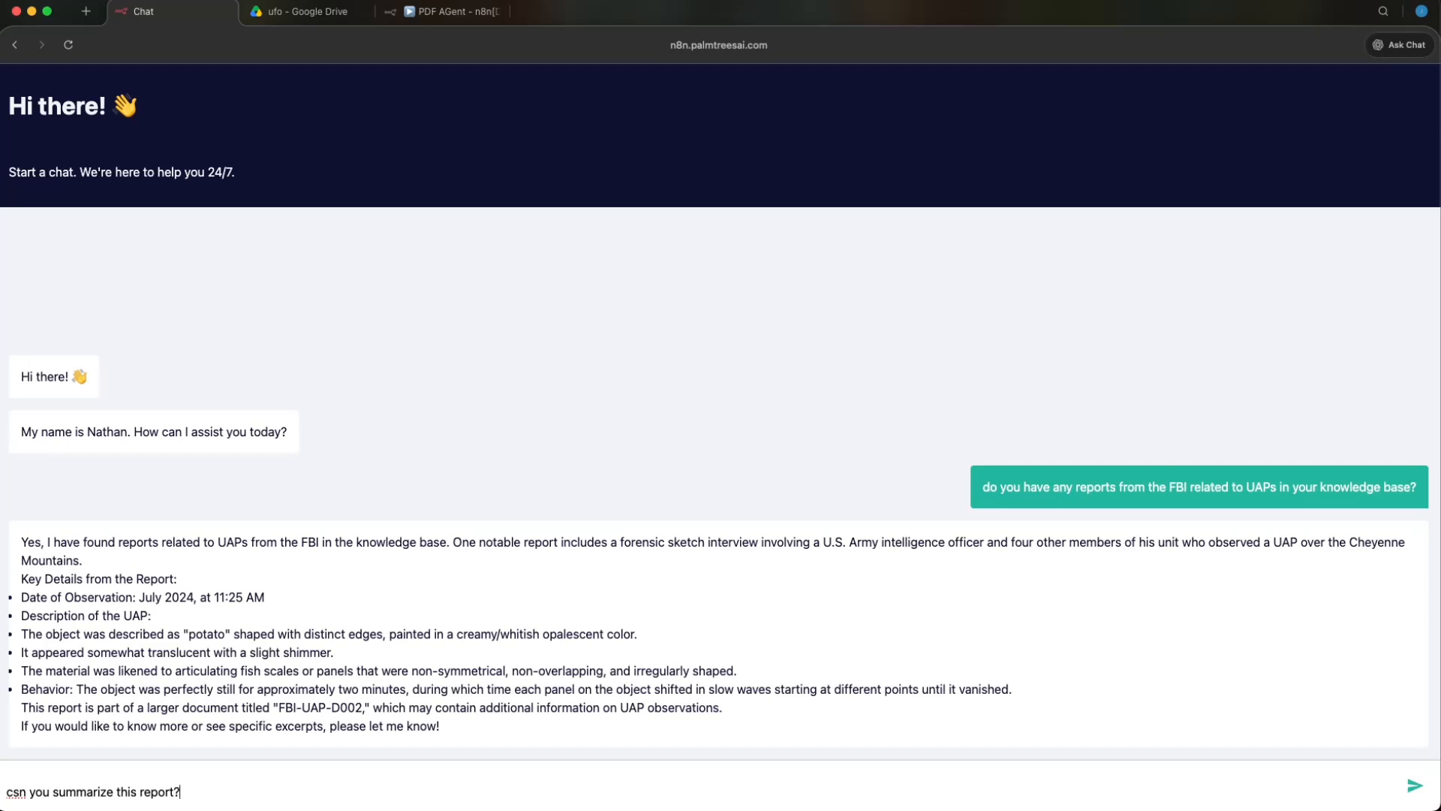
key(Return)
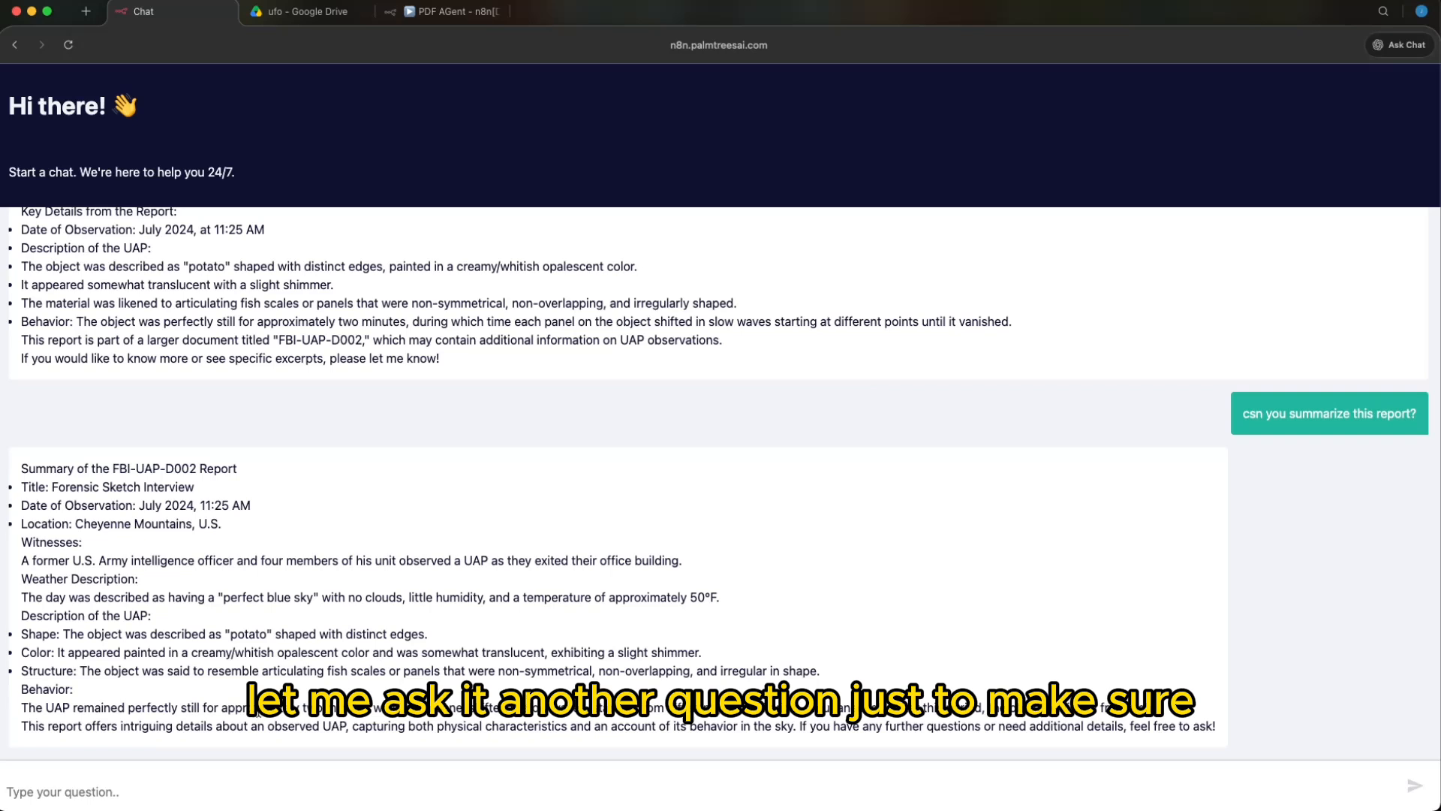
Begin another question in the chat's message field.
click(205, 776)
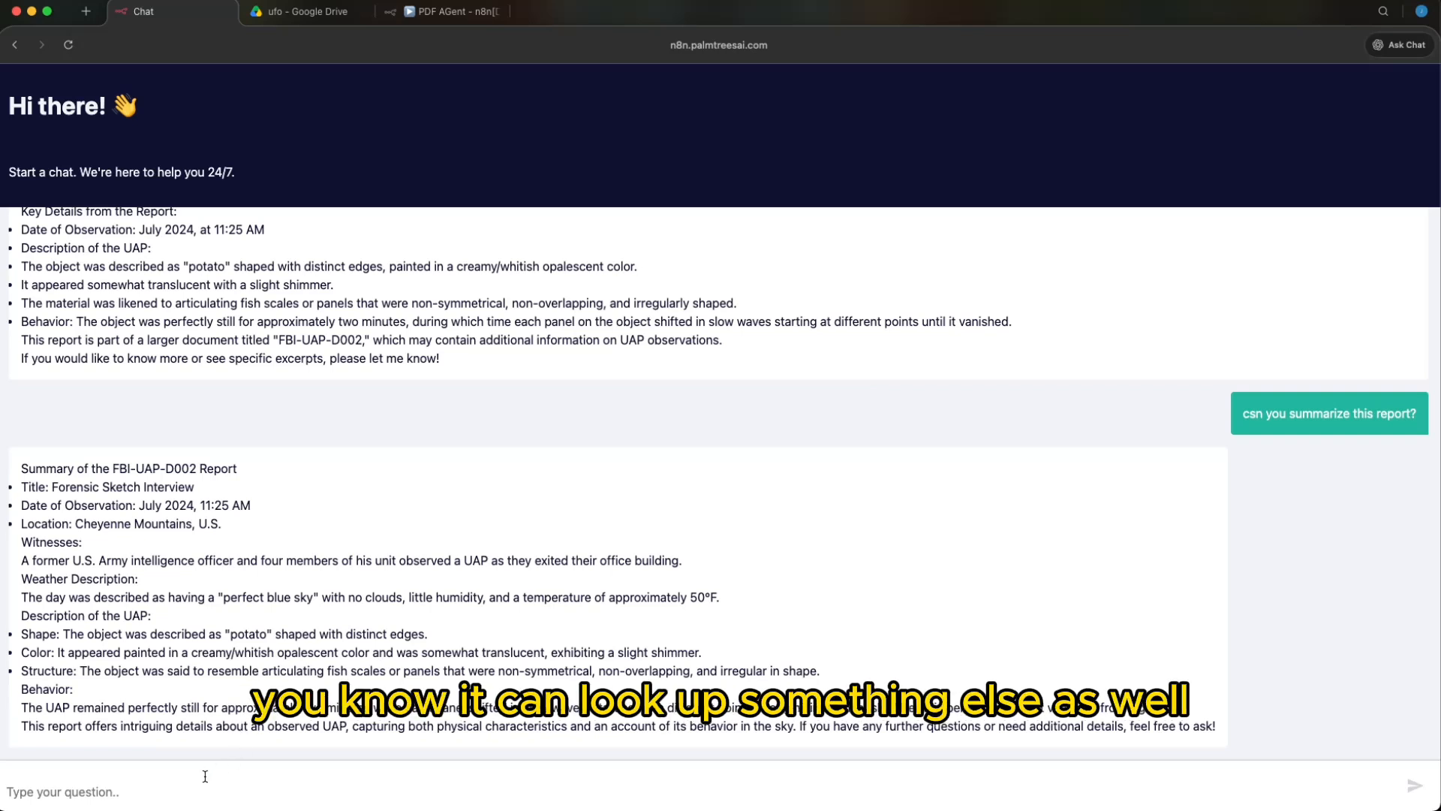